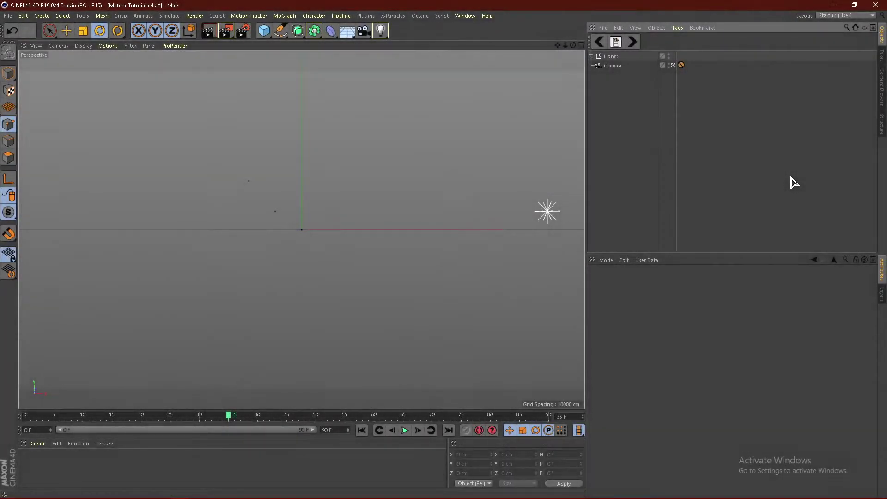
# - Add a sphere primitive and set its Segments to 500
pyautogui.click(265, 35)
pyautogui.click(451, 60)
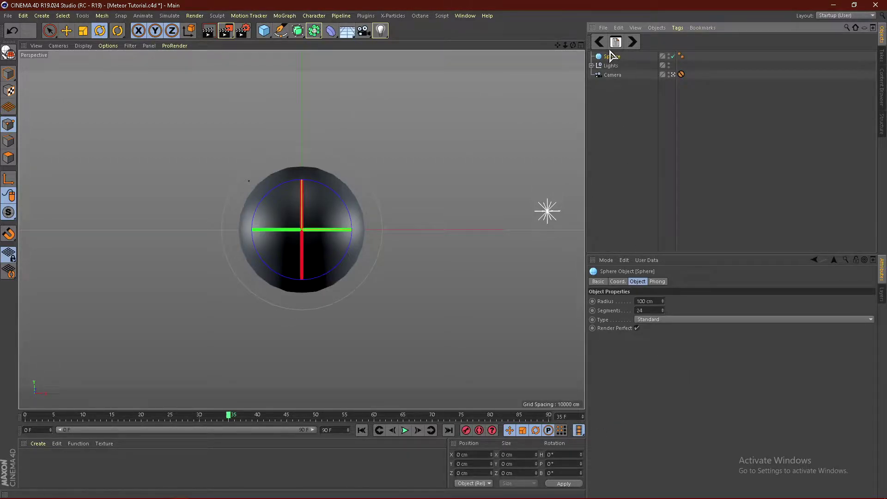
pyautogui.click(654, 310)
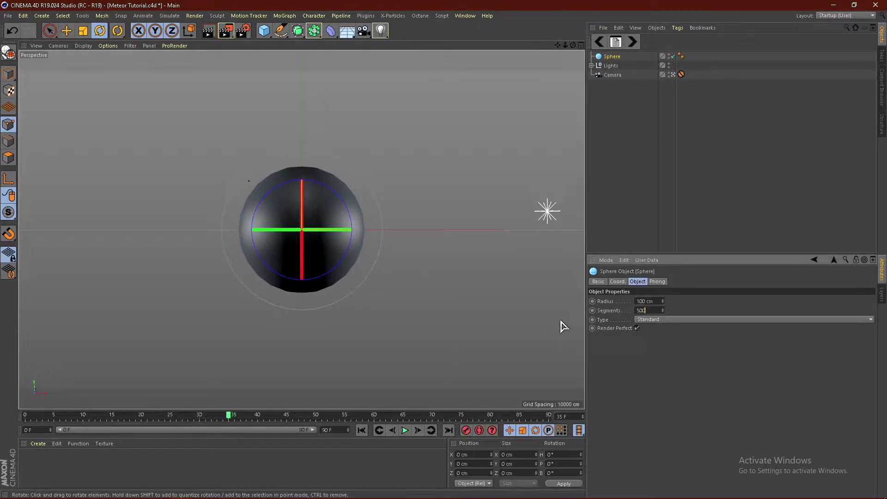
pyautogui.write('500')
pyautogui.press('Return')
# - Show the sphere in Gouraud Shading (Lines) and frame it through the scene camera
pyautogui.click(86, 47)
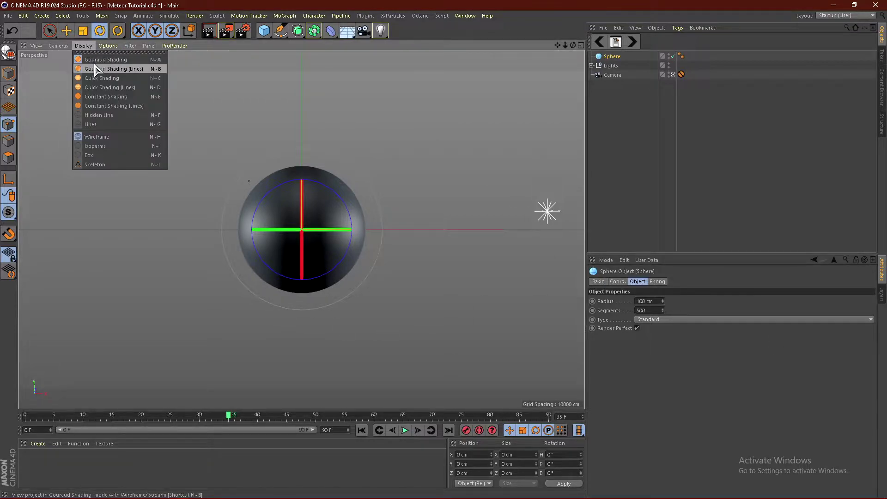
pyautogui.click(98, 69)
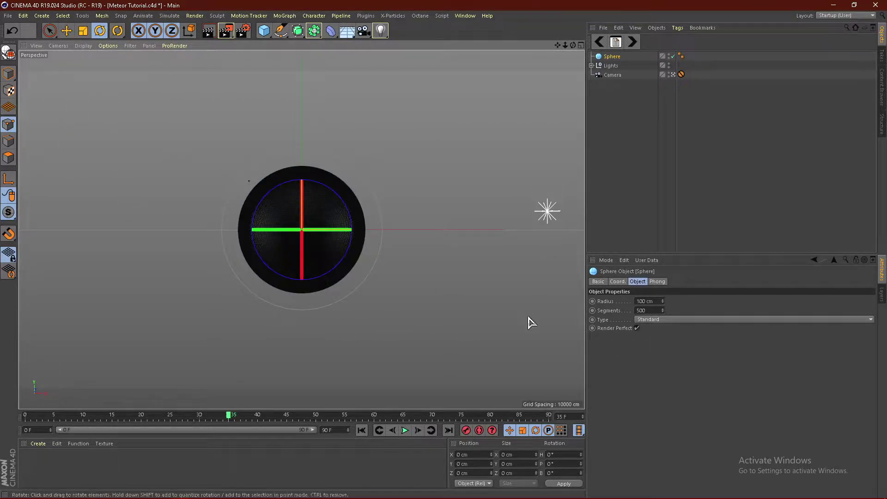
pyautogui.click(673, 75)
pyautogui.scroll(10, 228, 217)
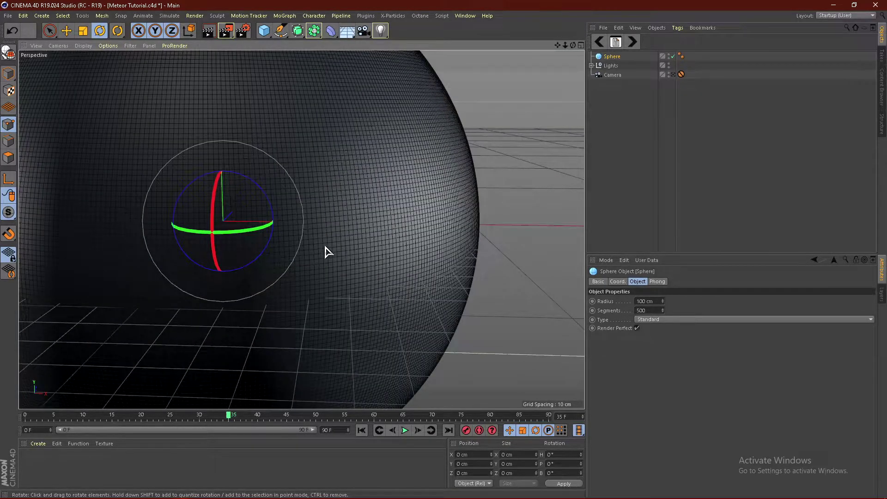
pyautogui.scroll(2, 295, 254)
pyautogui.scroll(-6, 245, 243)
pyautogui.keyDown('alt'); pyautogui.moveTo(227, 228); pyautogui.dragTo(307, 196); pyautogui.keyUp('alt')
pyautogui.scroll(4, 206, 234)
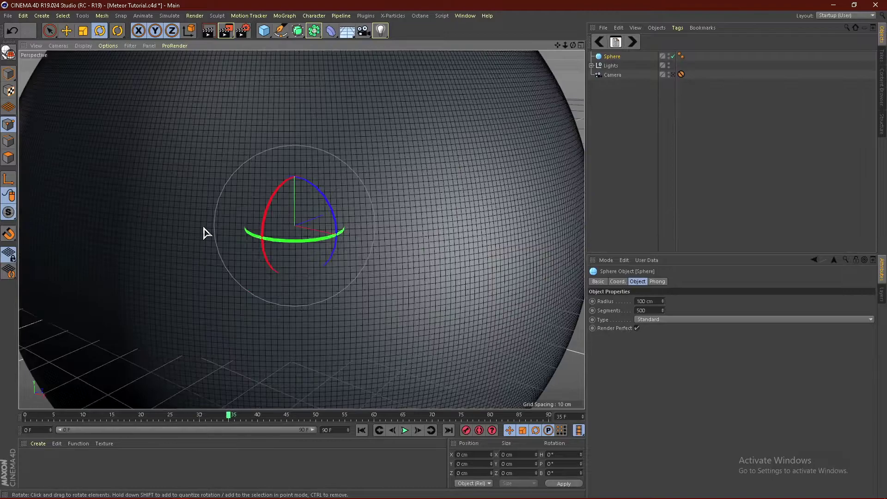
pyautogui.scroll(-6, 383, 204)
pyautogui.keyDown('alt'); pyautogui.moveTo(351, 202); pyautogui.dragTo(287, 273, button='right'); pyautogui.keyUp('alt')
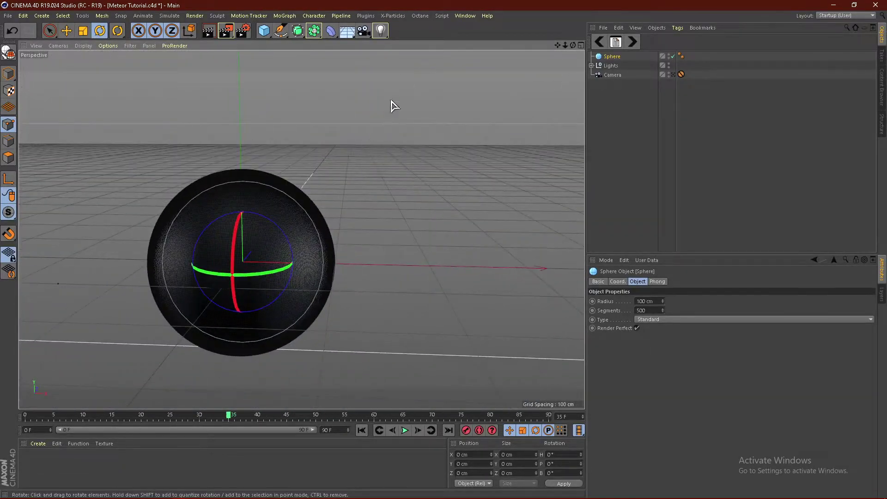
pyautogui.scroll(4, 155, 250)
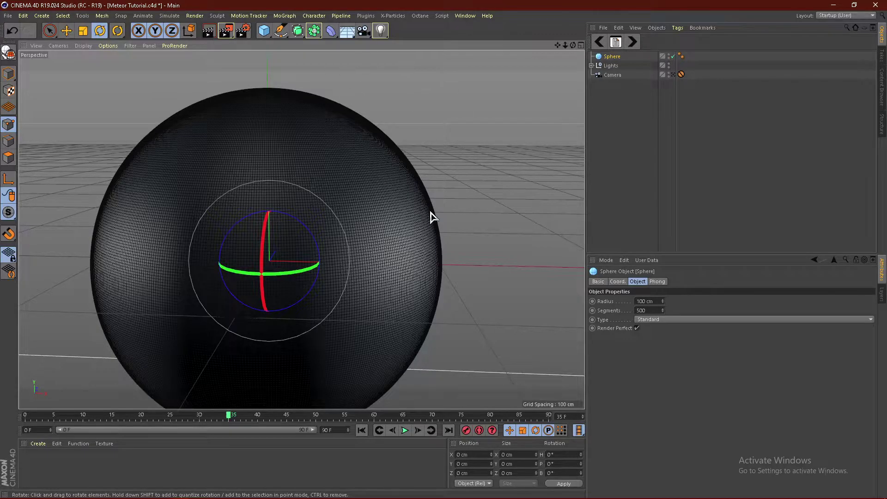
# - Nest the 500-segment Sphere under a new Subdivision Surface object and view it from above
pyautogui.click(298, 33)
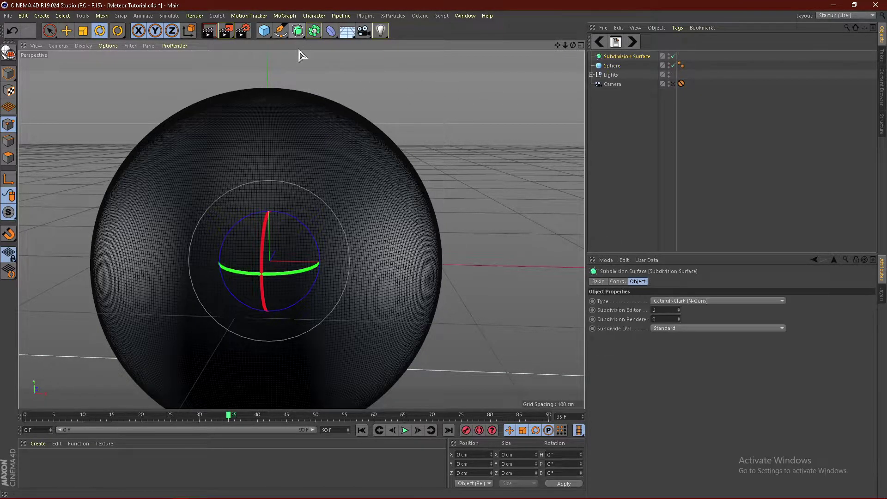
pyautogui.click(616, 65)
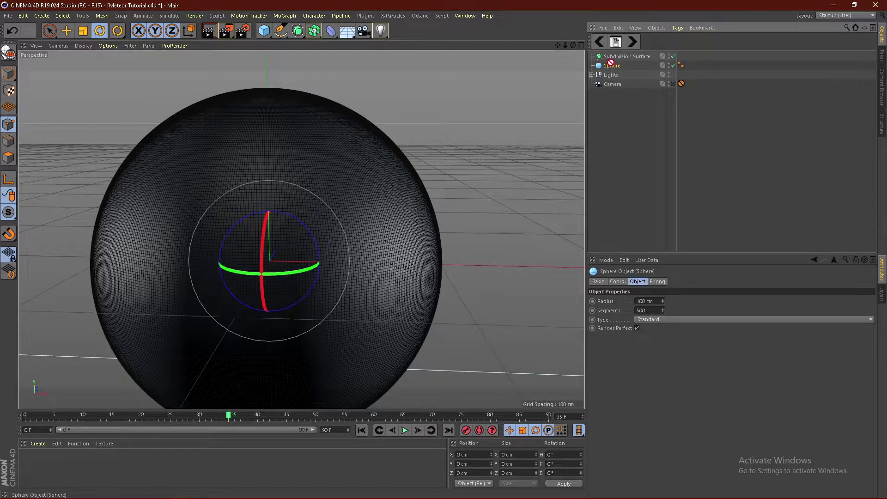
pyautogui.moveTo(612, 56); pyautogui.dragTo(613, 57)
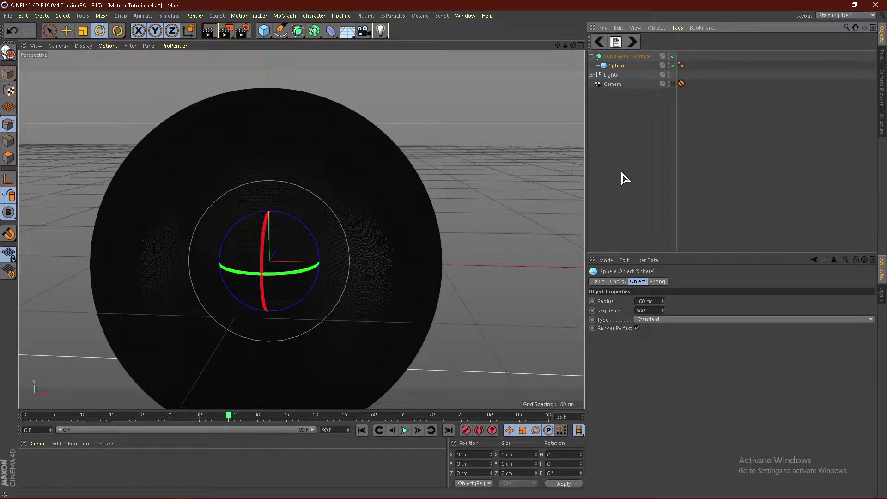
pyautogui.scroll(3, 341, 198)
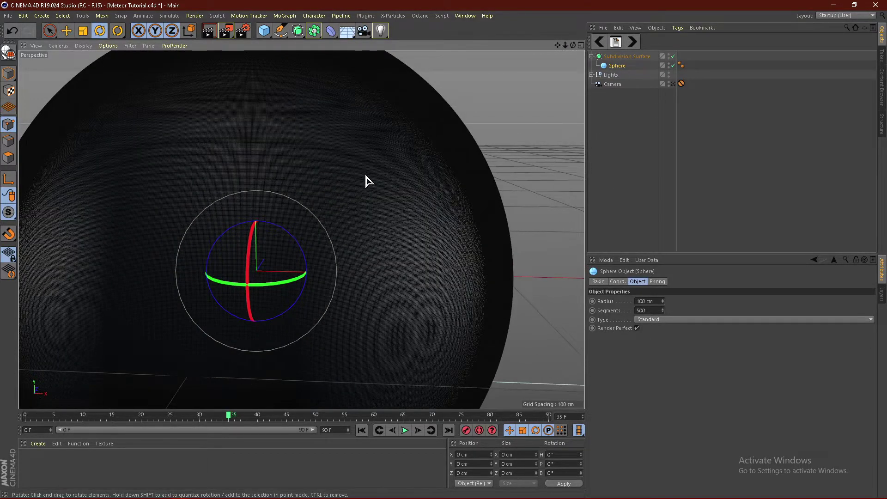
pyautogui.keyDown('alt'); pyautogui.moveTo(368, 181); pyautogui.dragTo(435, 191); pyautogui.keyUp('alt')
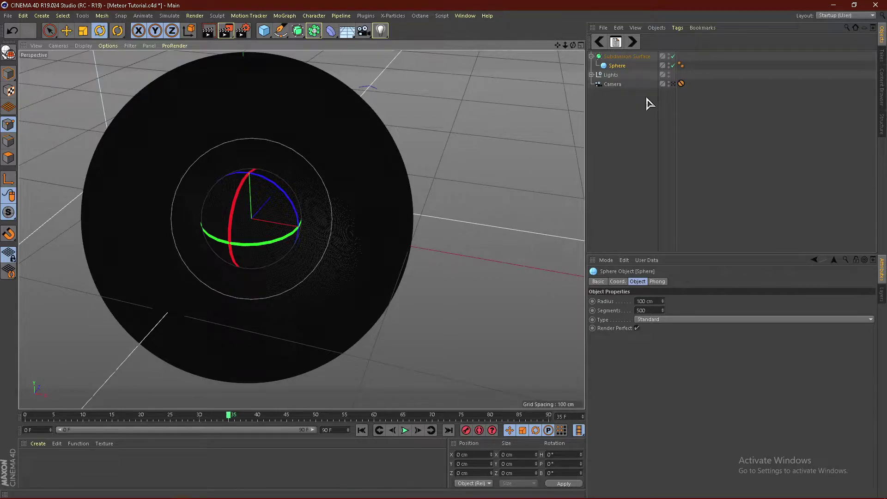
pyautogui.click(332, 33)
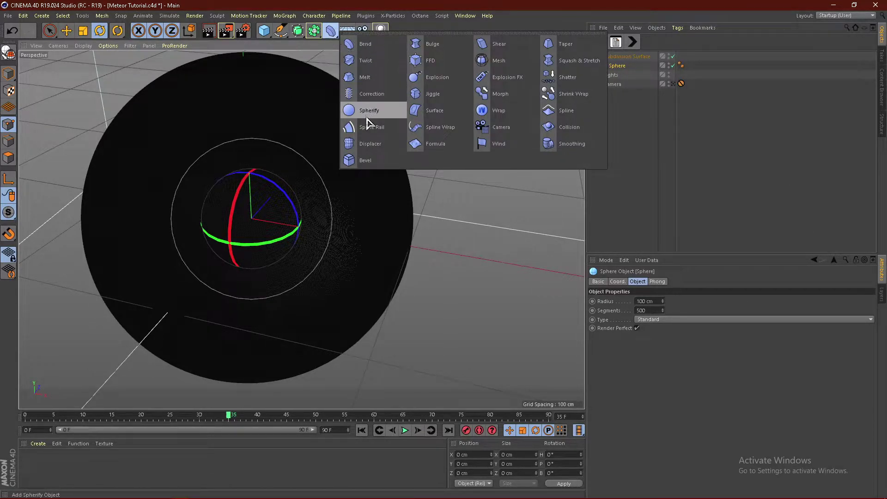
# - Add a Displacer as a child of the Sphere and disable the Subdivision Surface
pyautogui.click(366, 144)
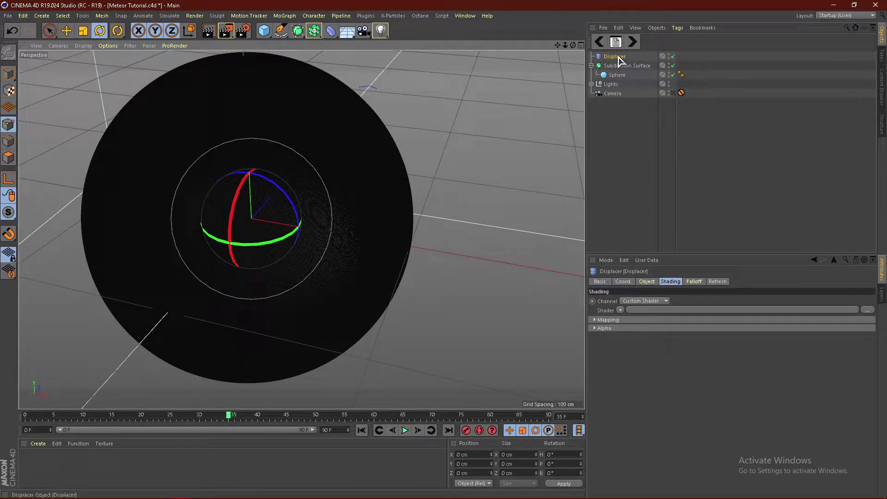
pyautogui.moveTo(617, 57); pyautogui.dragTo(620, 78)
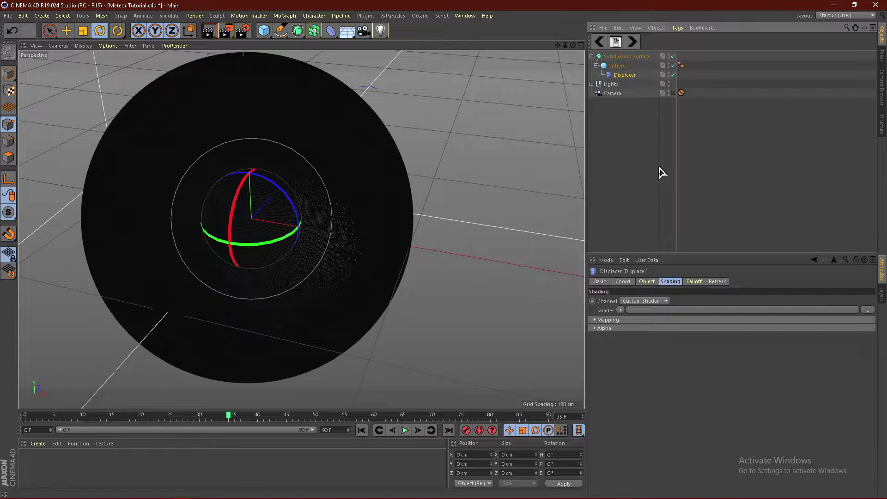
pyautogui.click(673, 57)
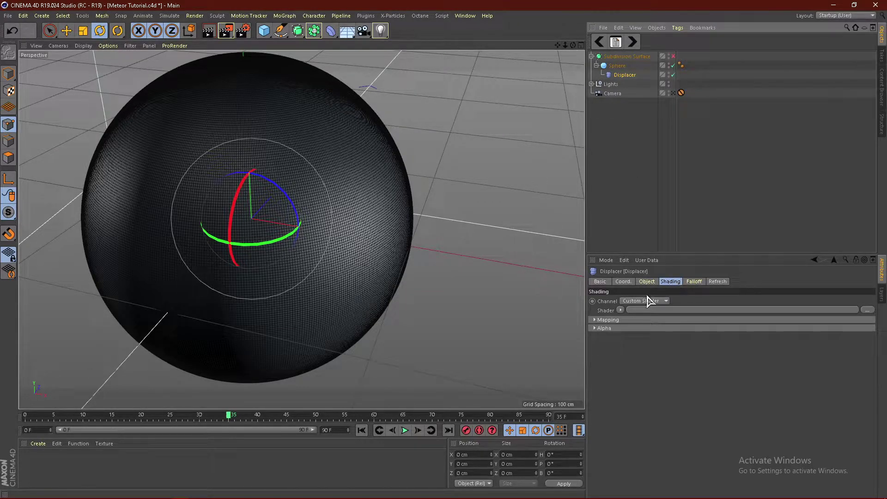
# - Give the Displacer a Noise shader with the Blistered Turbulence noise type
pyautogui.click(620, 310)
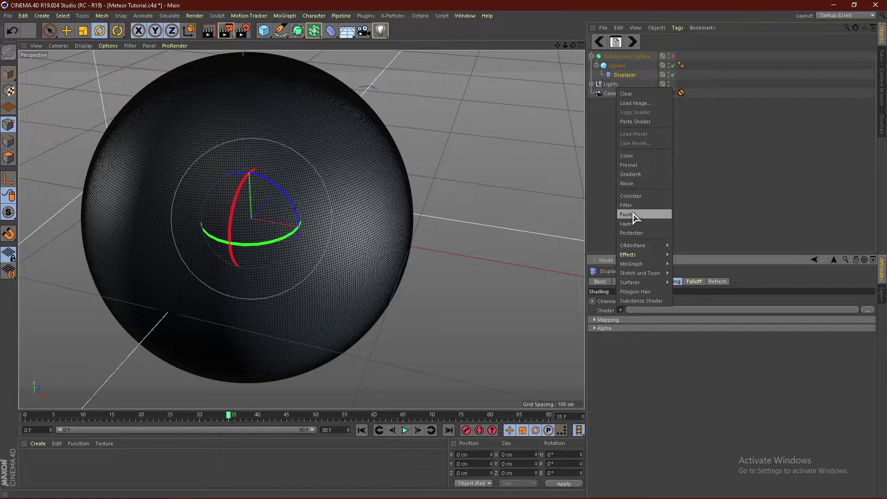
pyautogui.click(636, 184)
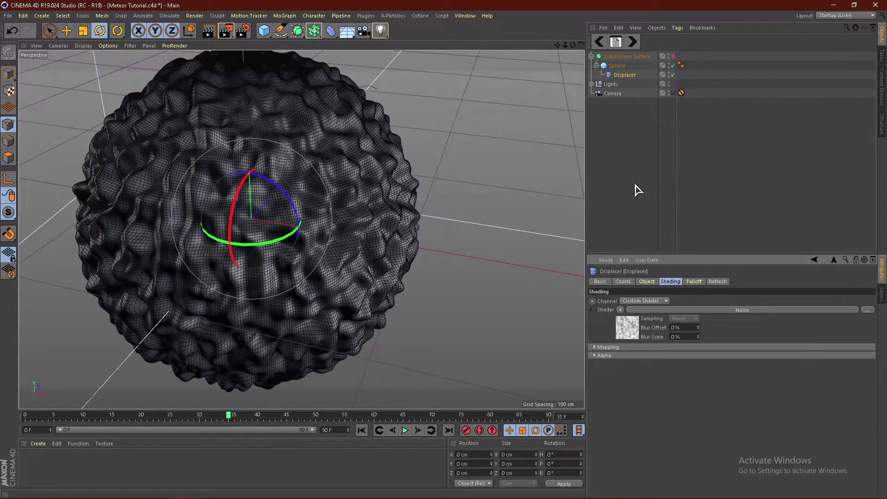
pyautogui.click(632, 330)
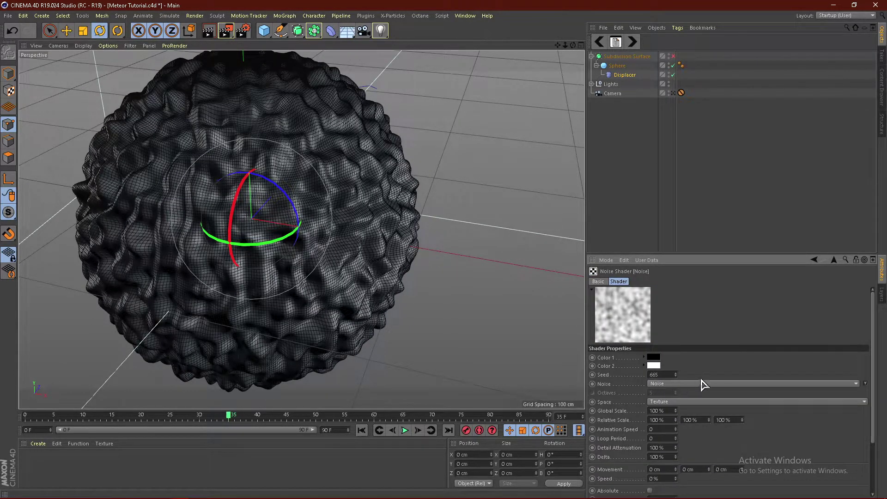
pyautogui.scroll(4, 684, 388)
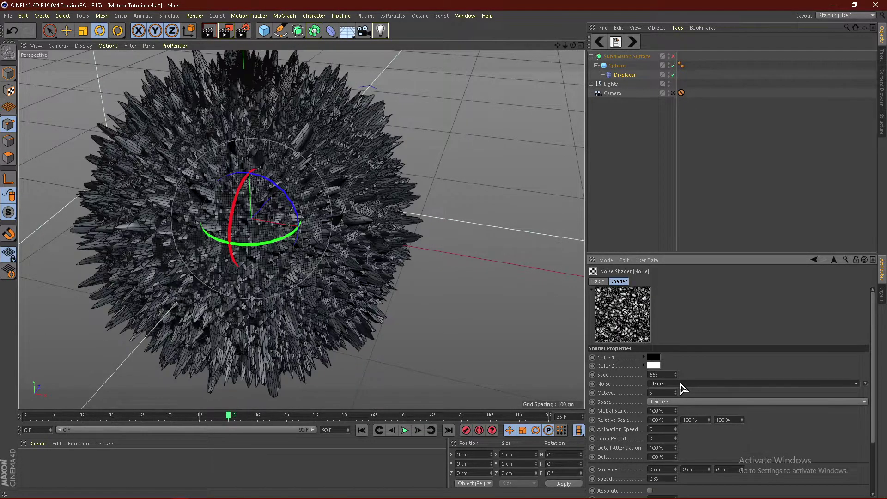
pyautogui.scroll(-2, 682, 388)
pyautogui.scroll(2, 683, 388)
pyautogui.scroll(4, 683, 388)
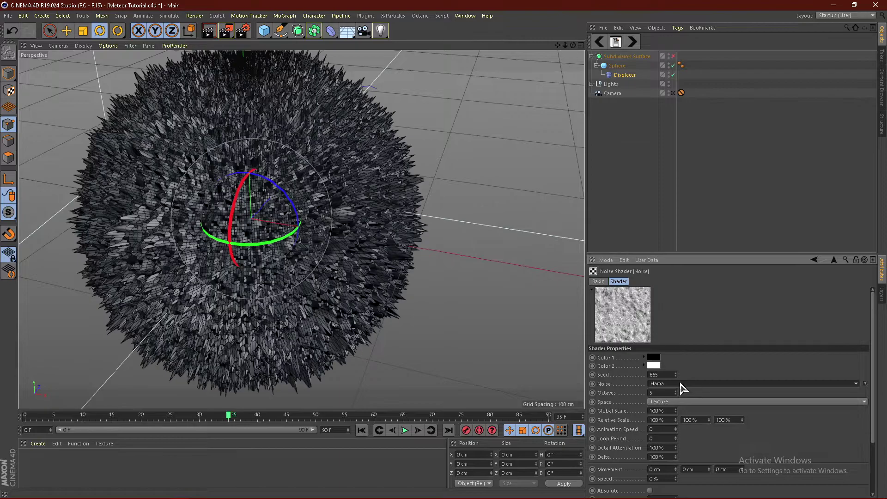
pyautogui.scroll(-2, 683, 388)
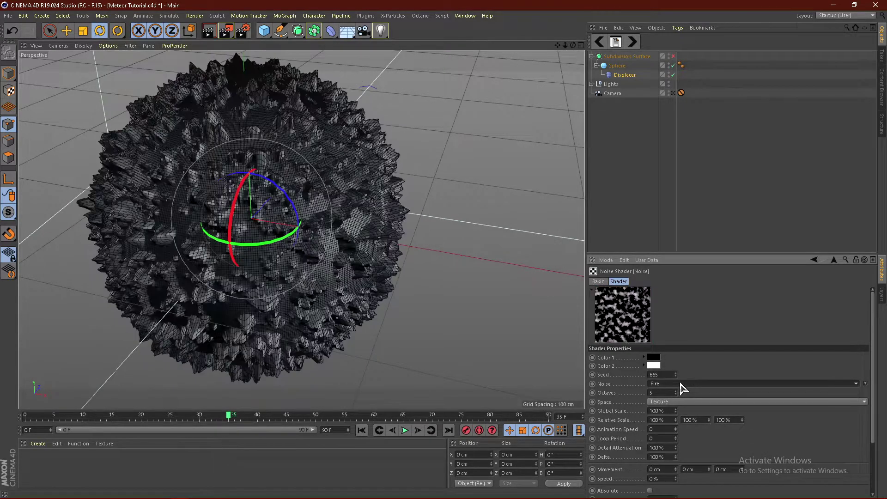
pyautogui.click(683, 389)
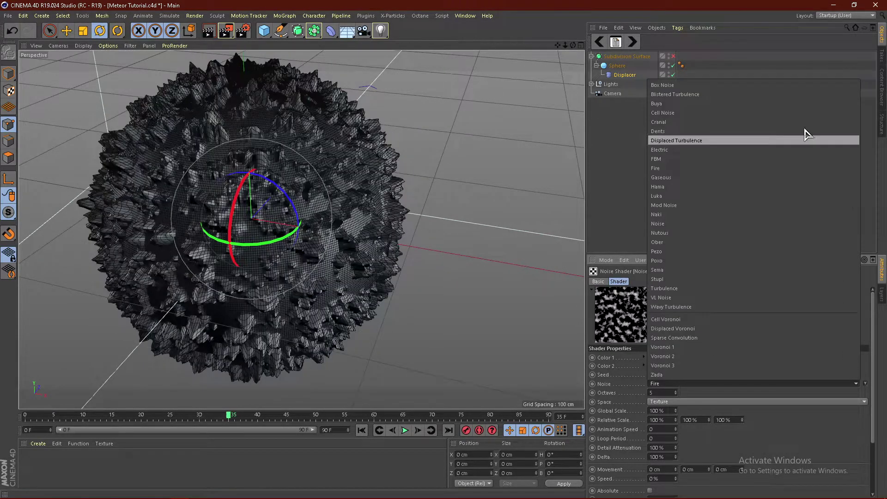
pyautogui.click(748, 94)
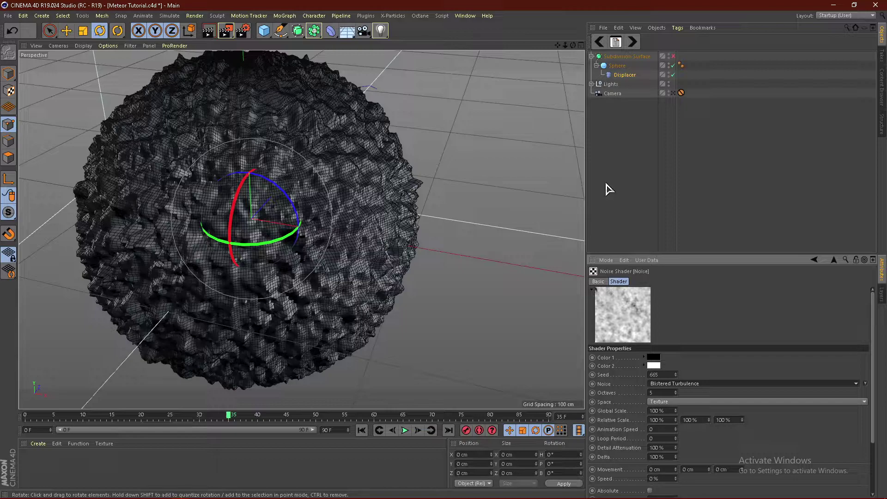
pyautogui.click(665, 411)
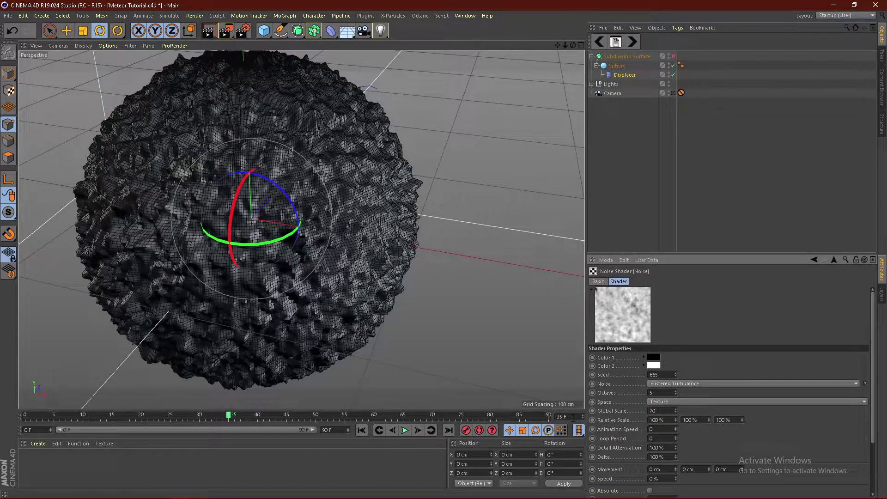
# - Set the noise Global Scale to 700% and Contrast to 61%, then orbit closer to the meteor
pyautogui.press('Return')
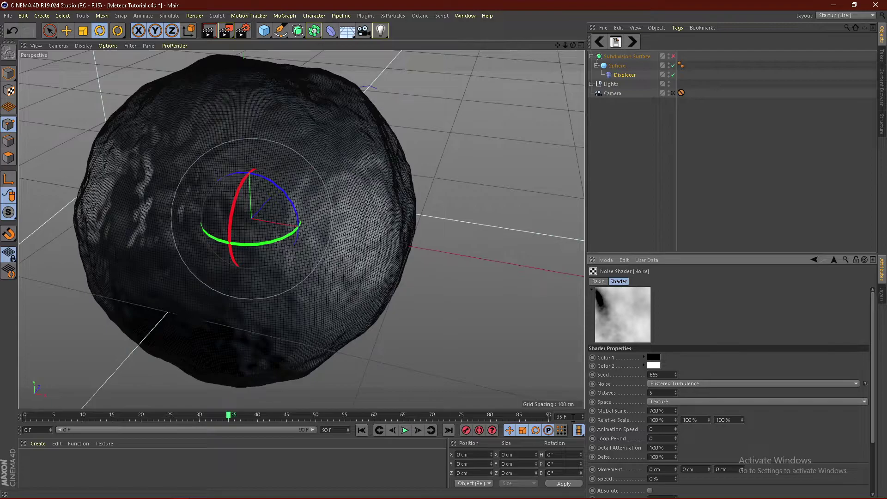
pyautogui.click(693, 129)
pyautogui.scroll(-5, 341, 222)
pyautogui.keyDown('alt'); pyautogui.moveTo(325, 235); pyautogui.dragTo(326, 204); pyautogui.keyUp('alt')
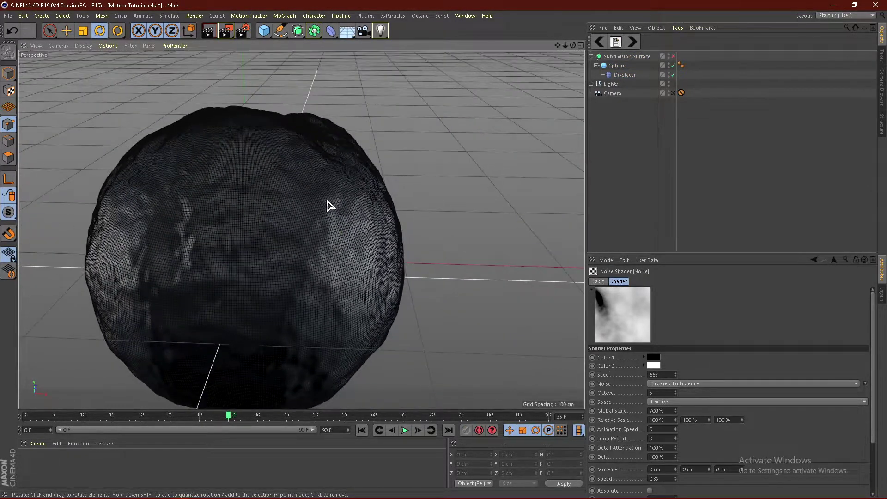
pyautogui.scroll(-3, 327, 204)
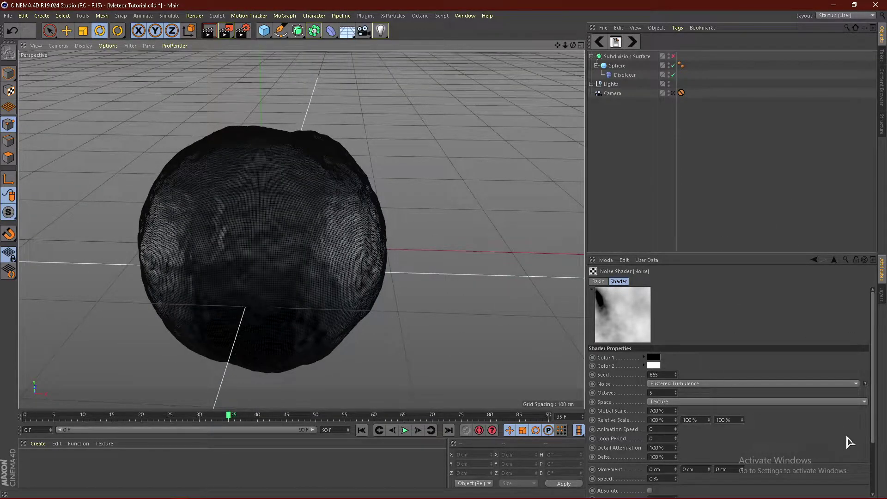
pyautogui.scroll(-3, 868, 434)
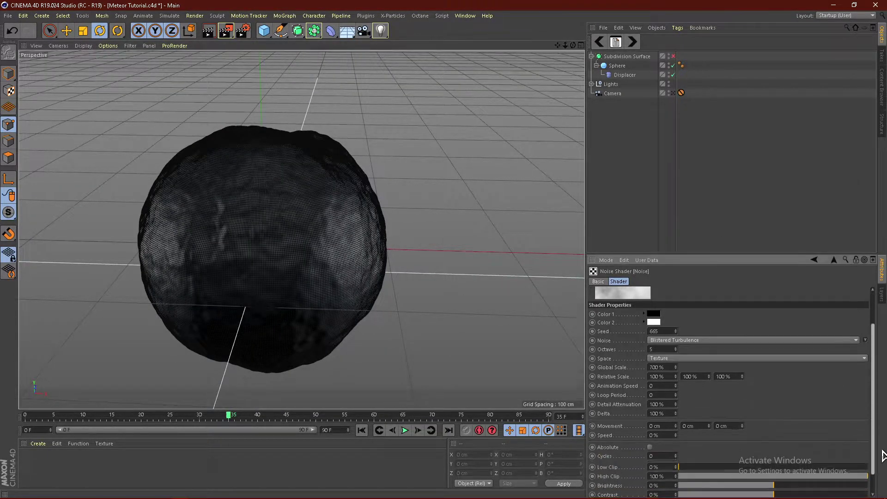
pyautogui.moveTo(789, 479); pyautogui.dragTo(832, 491)
pyautogui.keyDown('alt'); pyautogui.moveTo(188, 320); pyautogui.dragTo(133, 252); pyautogui.keyUp('alt')
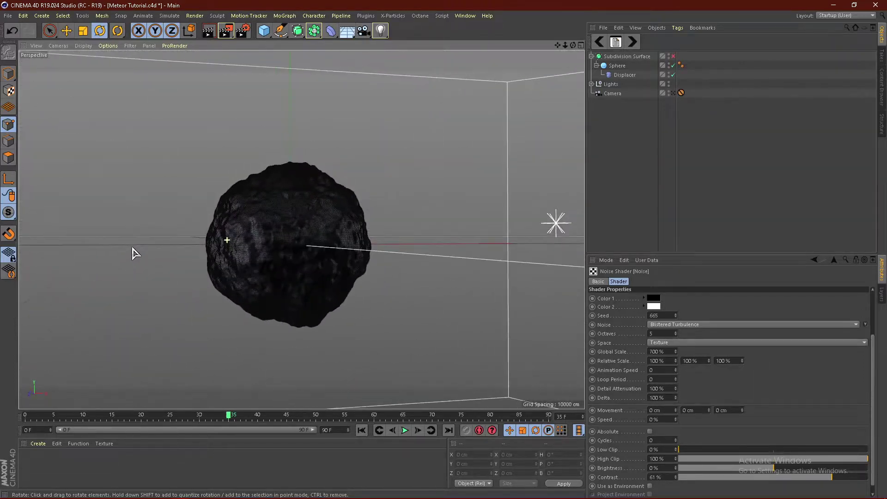
pyautogui.keyDown('alt'); pyautogui.moveTo(300, 203); pyautogui.dragTo(522, 291); pyautogui.keyUp('alt')
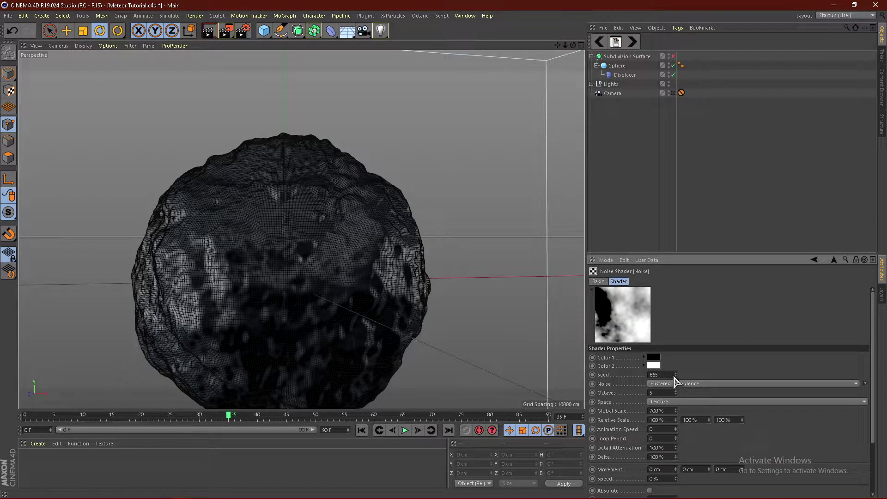
# - Set the noise Seed to 667 and view the meteor from above
pyautogui.click(675, 373)
pyautogui.click(676, 374)
pyautogui.click(676, 374)
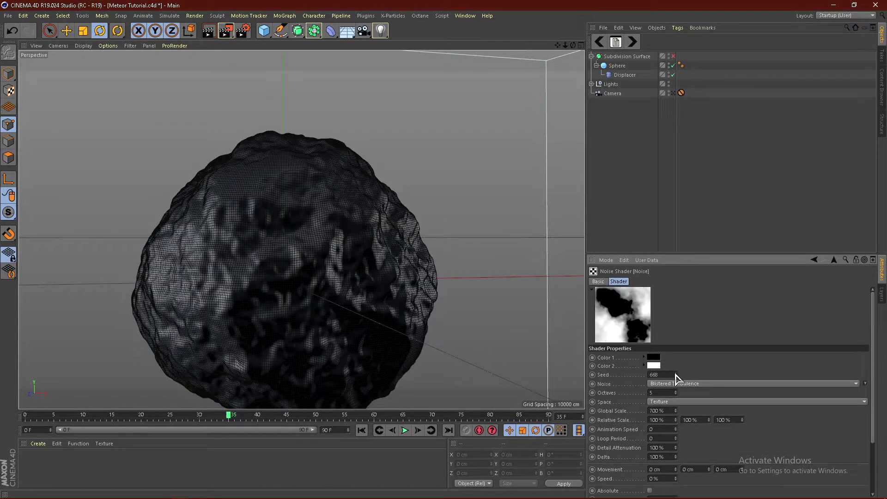
pyautogui.click(676, 376)
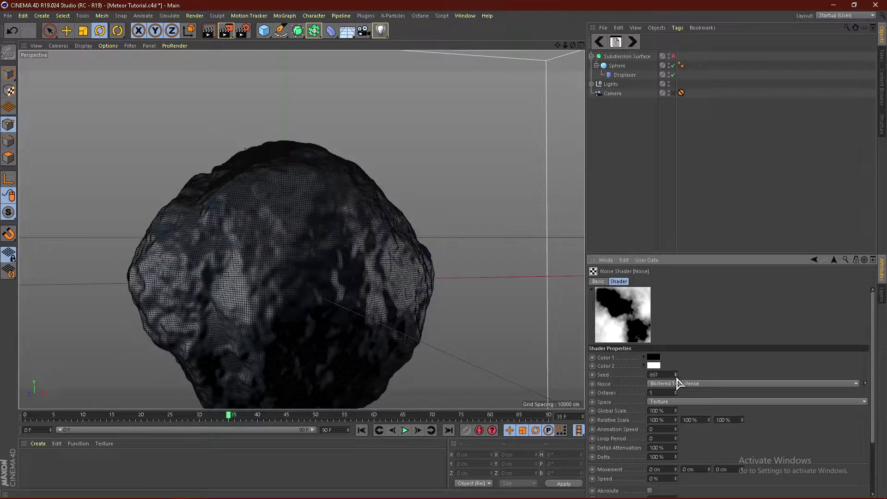
pyautogui.keyDown('alt'); pyautogui.moveTo(495, 311); pyautogui.dragTo(212, 240); pyautogui.keyUp('alt')
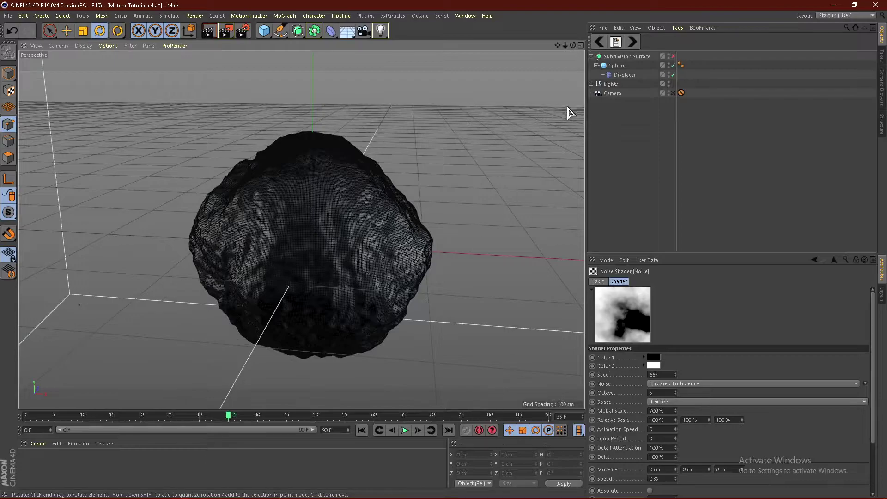
# - Set the Displacer's Height to 20 cm and select the Subdivision Surface
pyautogui.click(620, 77)
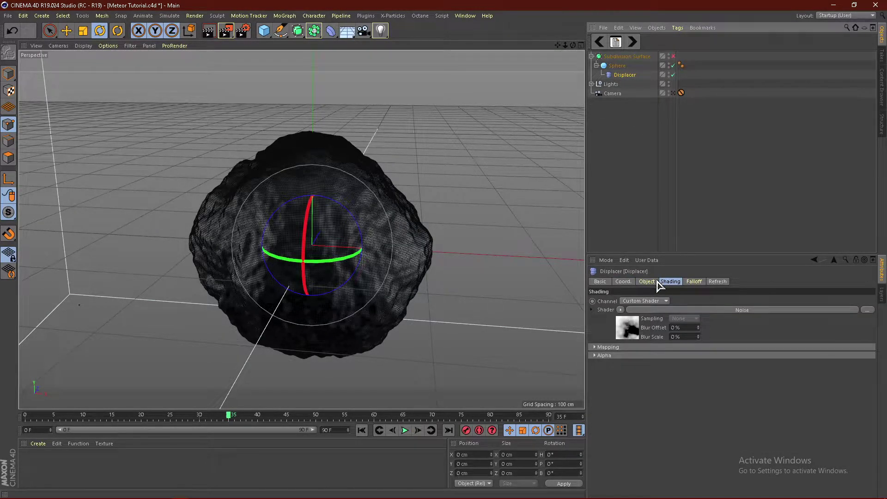
pyautogui.click(647, 281)
pyautogui.moveTo(649, 323)
pyautogui.mouseDown()
pyautogui.moveTo(660, 316)
pyautogui.moveTo(645, 328)
pyautogui.mouseUp()
pyautogui.keyDown('alt'); pyautogui.moveTo(332, 208); pyautogui.dragTo(534, 137); pyautogui.keyUp('alt')
pyautogui.click(627, 56)
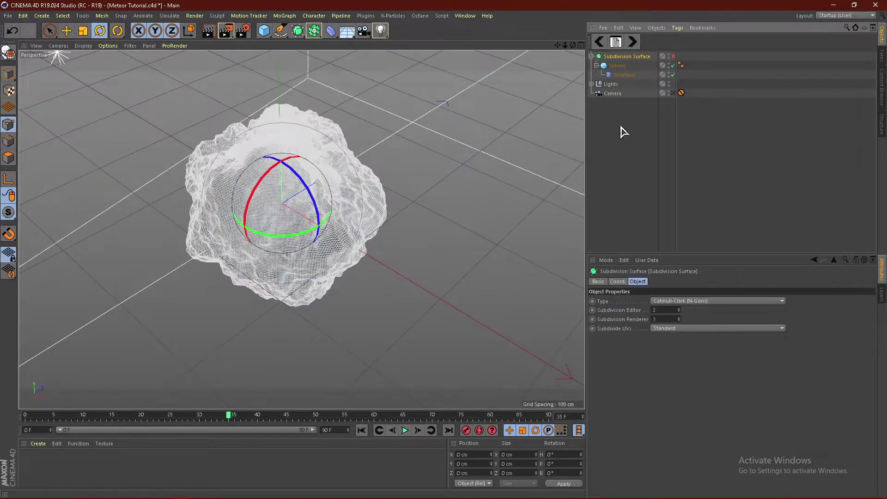
pyautogui.scroll(2, 245, 174)
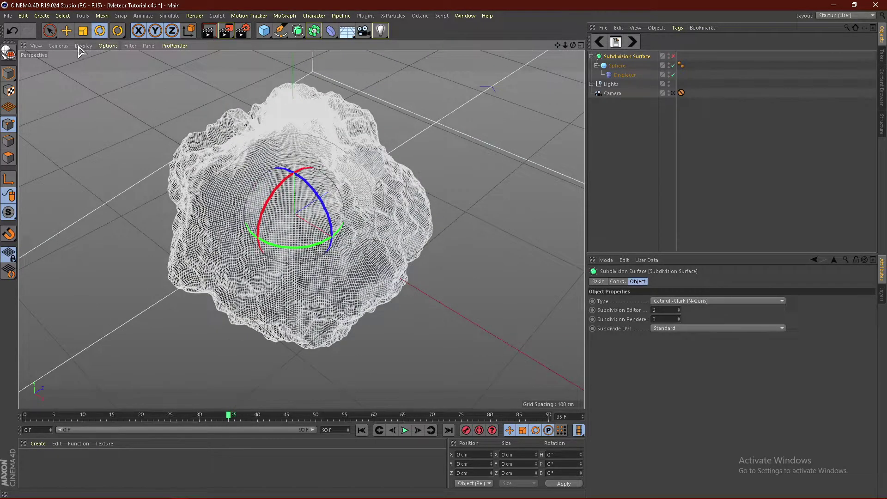
pyautogui.click(84, 46)
# - Switch to Gouraud Shading, re-enable the Subdivision Surface, and render the meteor in the viewport
pyautogui.click(91, 58)
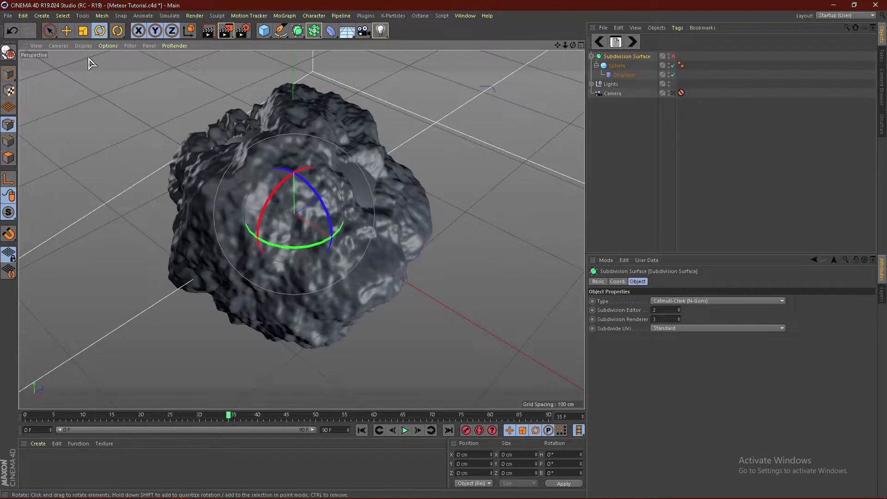
pyautogui.click(673, 56)
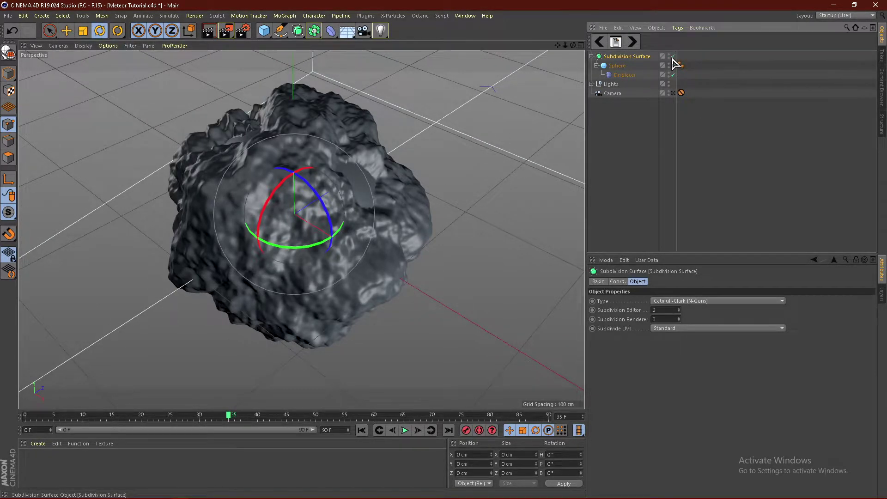
pyautogui.click(651, 170)
pyautogui.scroll(5, 367, 232)
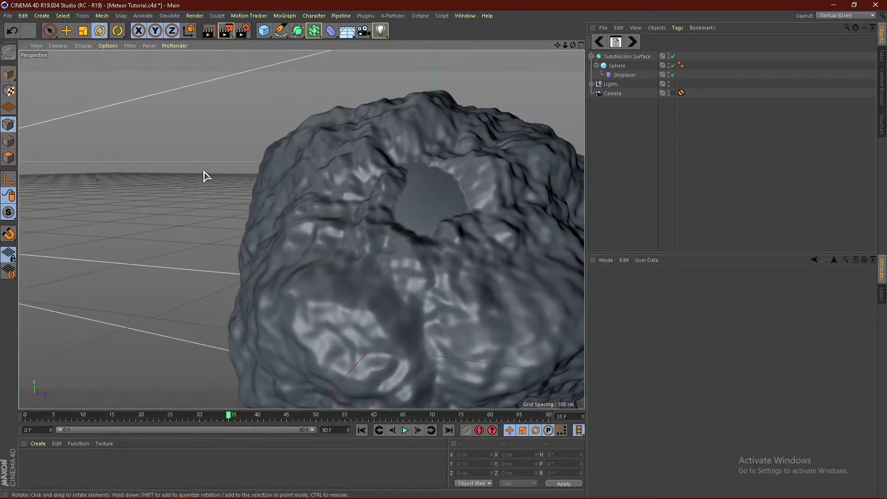
pyautogui.scroll(-4, 172, 170)
pyautogui.keyDown('alt'); pyautogui.moveTo(346, 240); pyautogui.dragTo(277, 103); pyautogui.keyUp('alt')
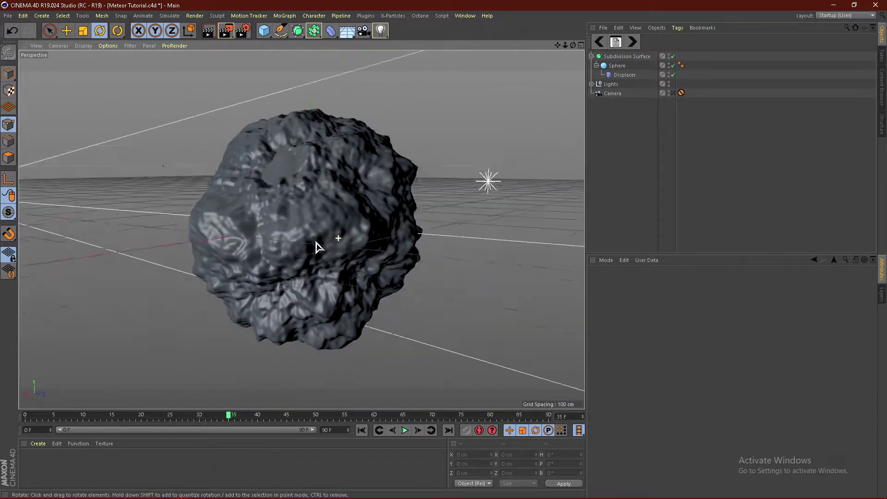
pyautogui.click(208, 33)
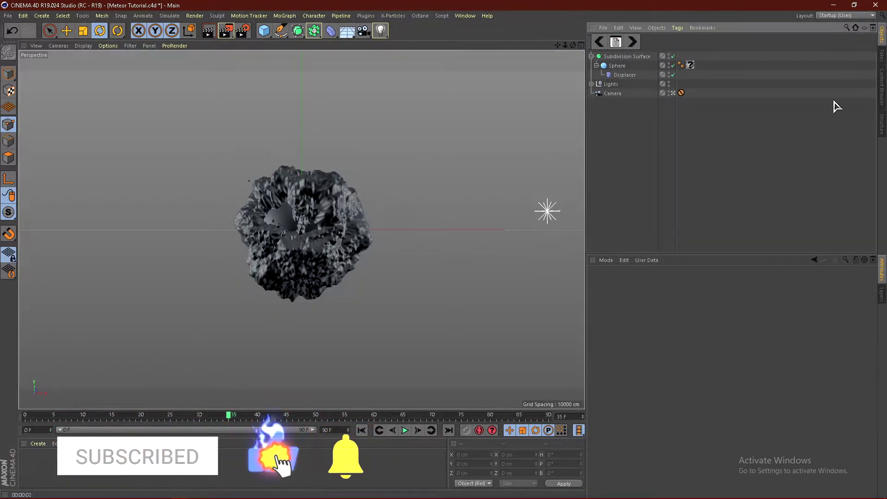
pyautogui.click(882, 96)
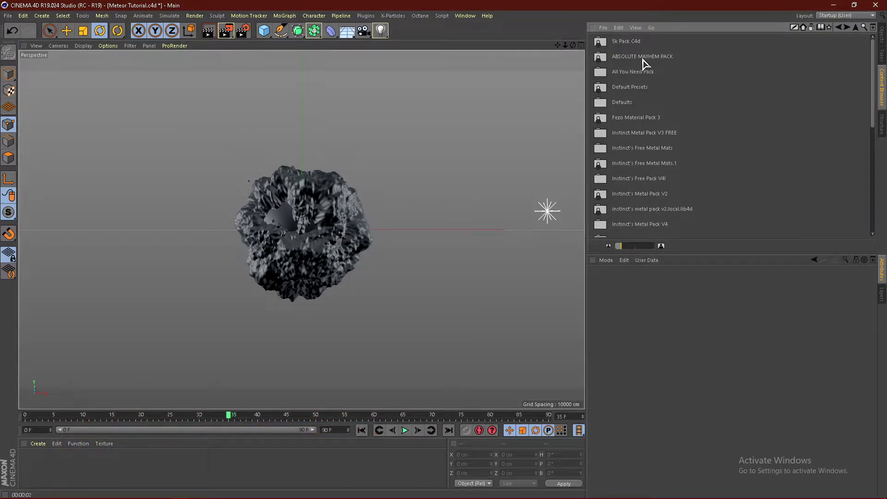
# - Load Moon Rock V3 from the ABSOLUTE MAYHEM PACK into the Material Manager
pyautogui.click(642, 59)
pyautogui.doubleClick(643, 57)
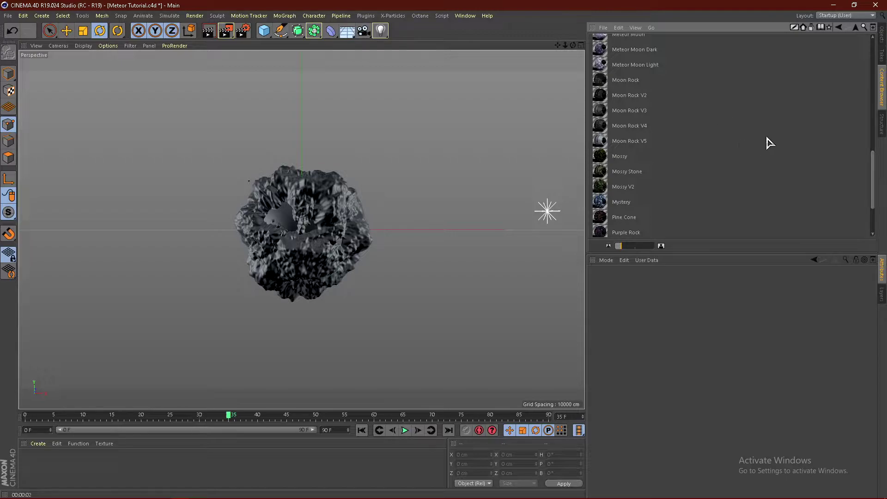
pyautogui.click(597, 114)
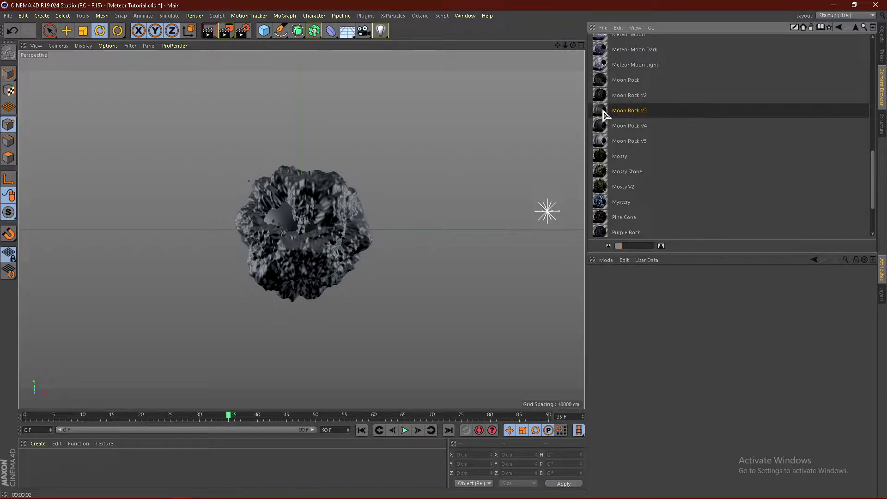
pyautogui.moveTo(72, 463); pyautogui.dragTo(73, 464)
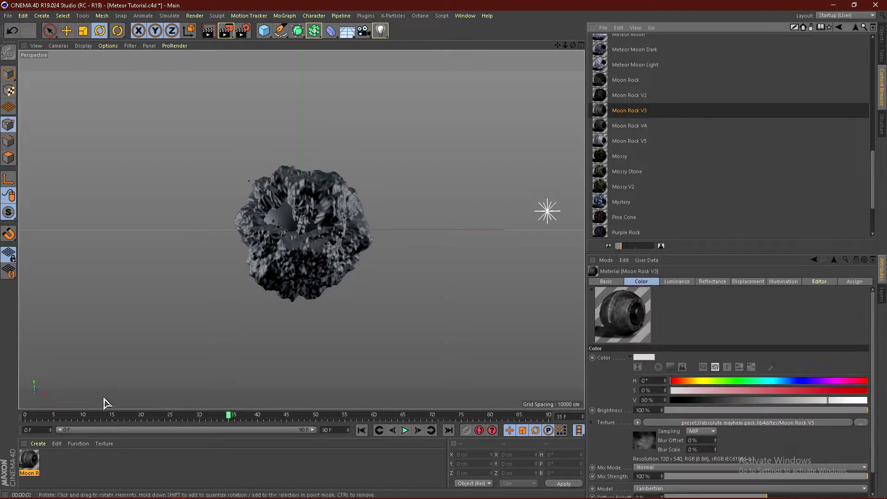
pyautogui.click(883, 40)
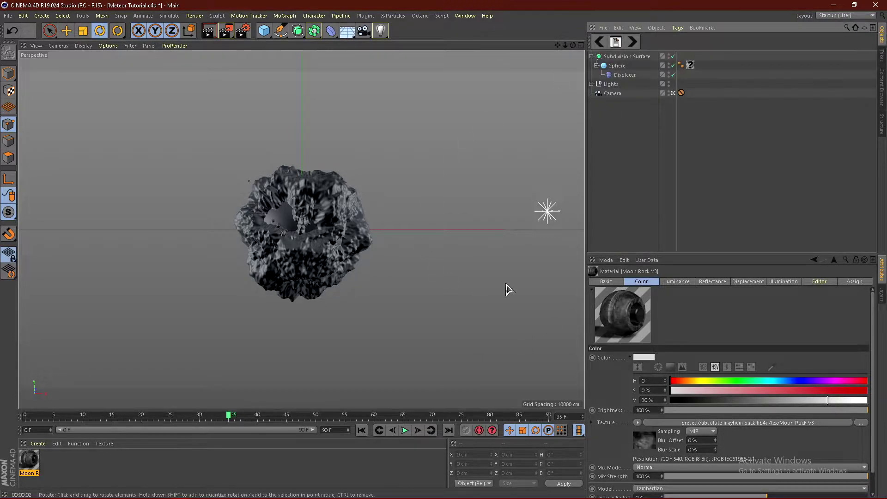
# - Open Moon Rock V3 in the Material Editor, disable Reflectance and enable Bump
pyautogui.doubleClick(29, 466)
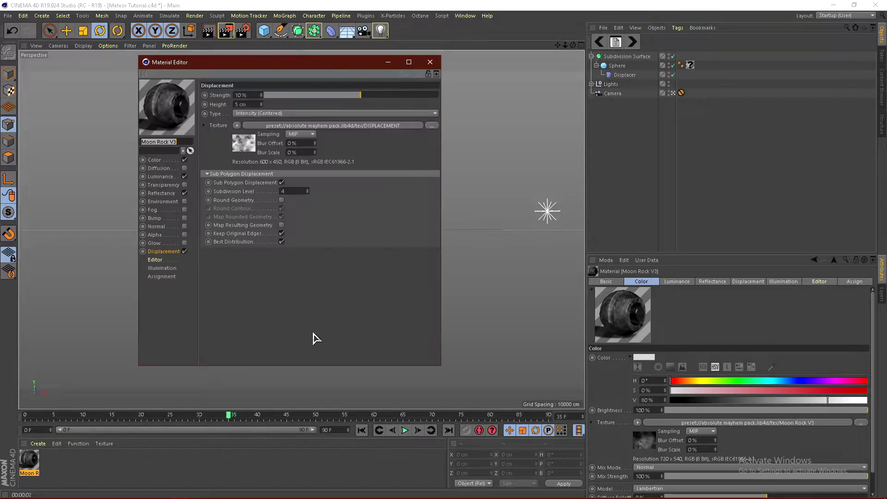
pyautogui.moveTo(273, 63); pyautogui.dragTo(375, 94)
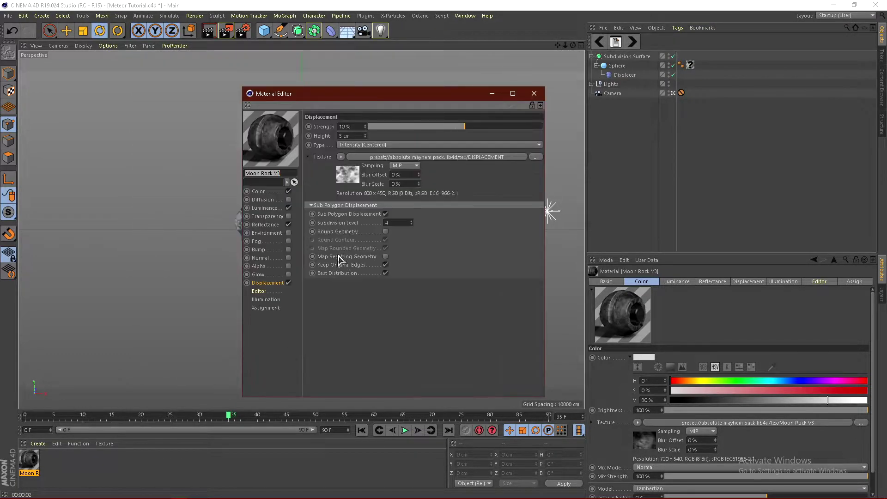
pyautogui.click(273, 225)
pyautogui.click(288, 225)
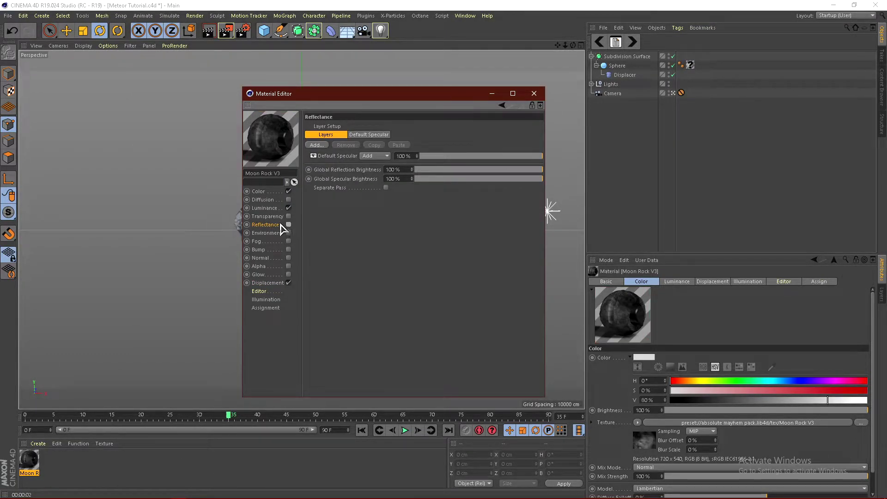
pyautogui.click(270, 250)
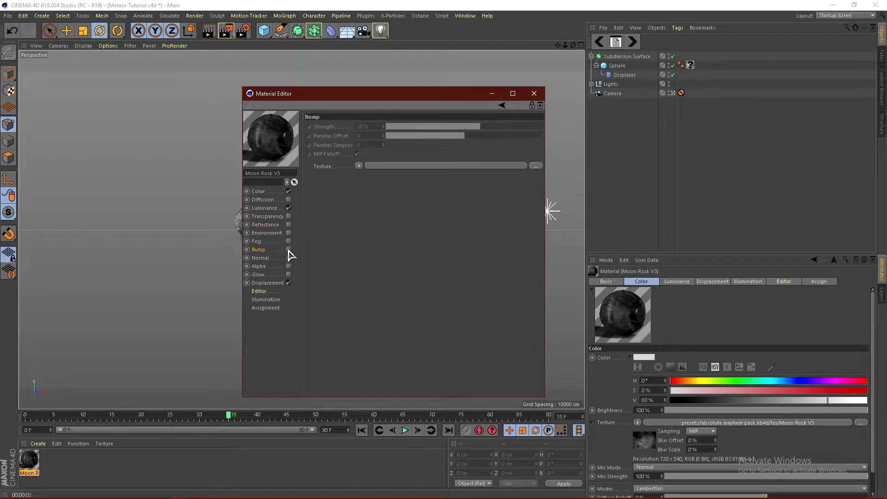
pyautogui.click(288, 250)
# - Copy the moon rock colour texture into the Bump channel at 100% strength
pyautogui.click(256, 192)
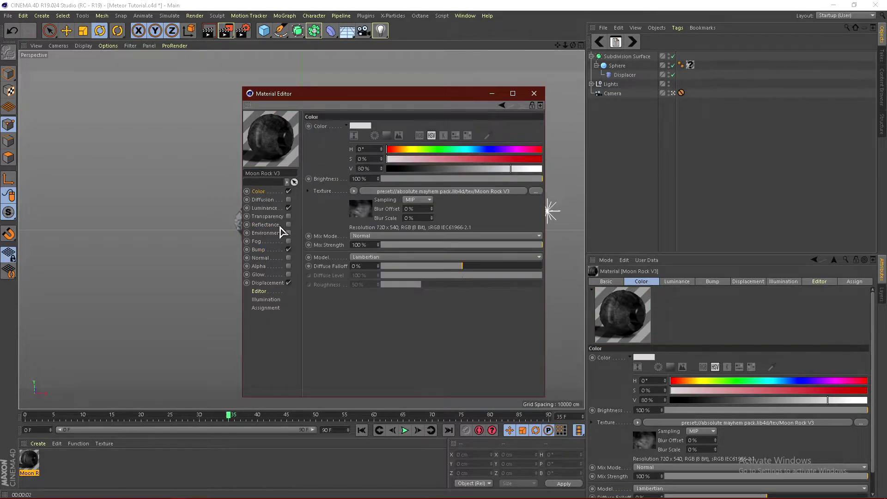
pyautogui.click(354, 191)
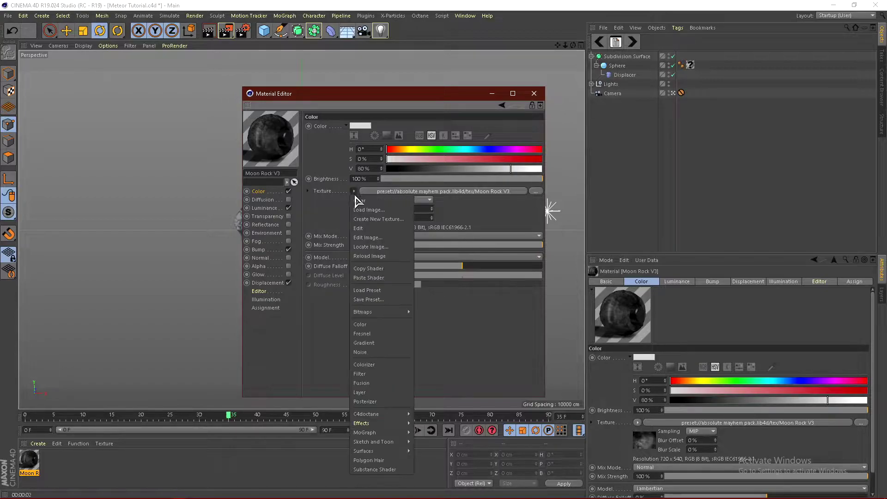
pyautogui.click(372, 269)
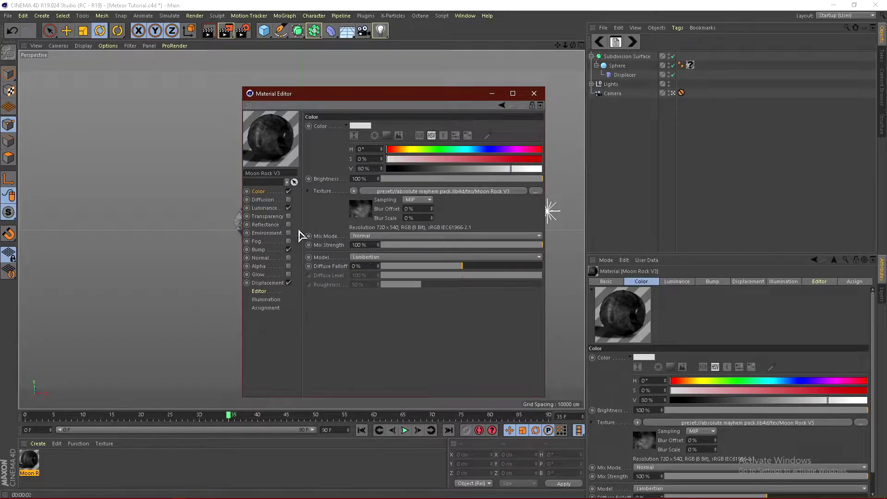
pyautogui.click(262, 250)
pyautogui.click(359, 167)
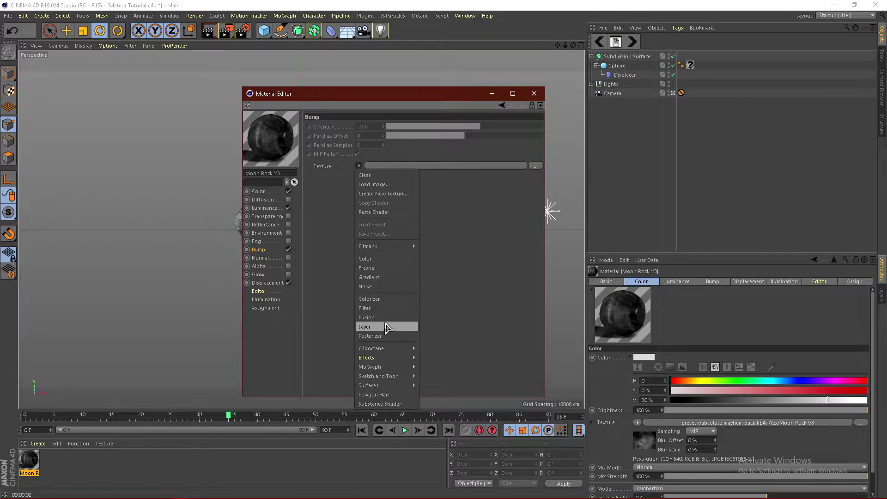
pyautogui.click(382, 212)
pyautogui.moveTo(499, 128); pyautogui.dragTo(604, 120)
# - Turn off sub-polygon displacement, set displacement strength to 50%, and return to Color
pyautogui.click(276, 283)
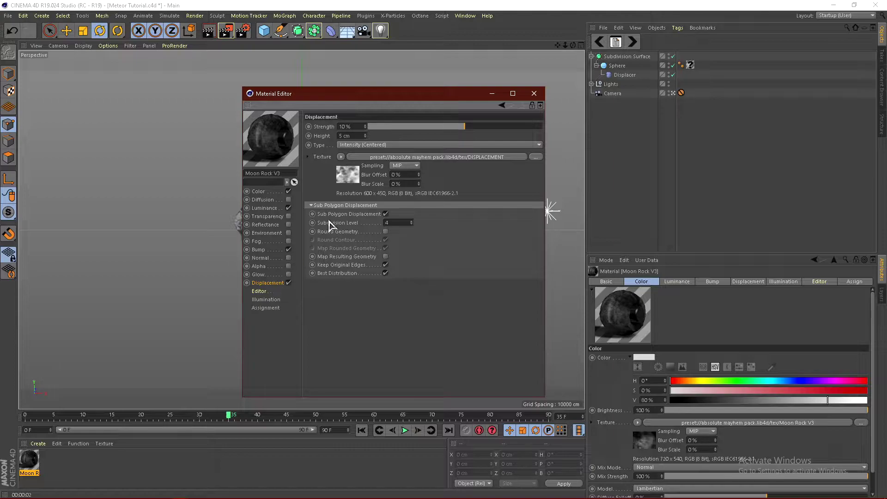
pyautogui.click(386, 215)
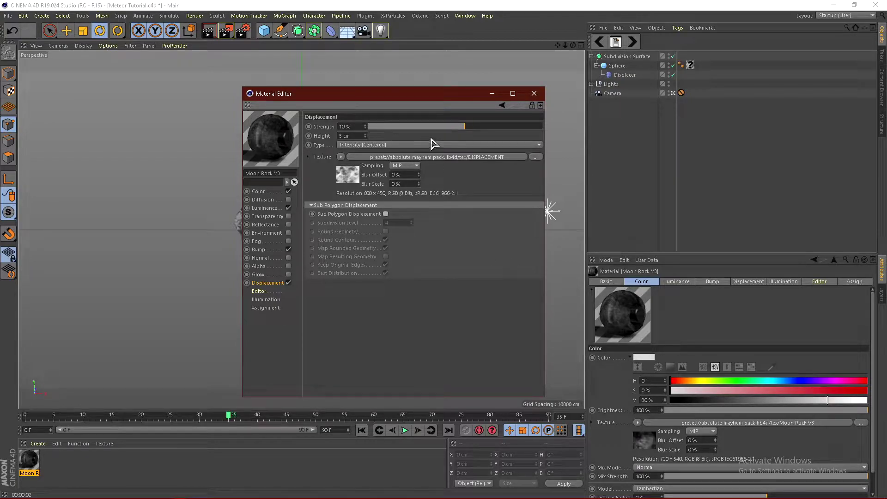
pyautogui.moveTo(486, 130); pyautogui.dragTo(501, 129)
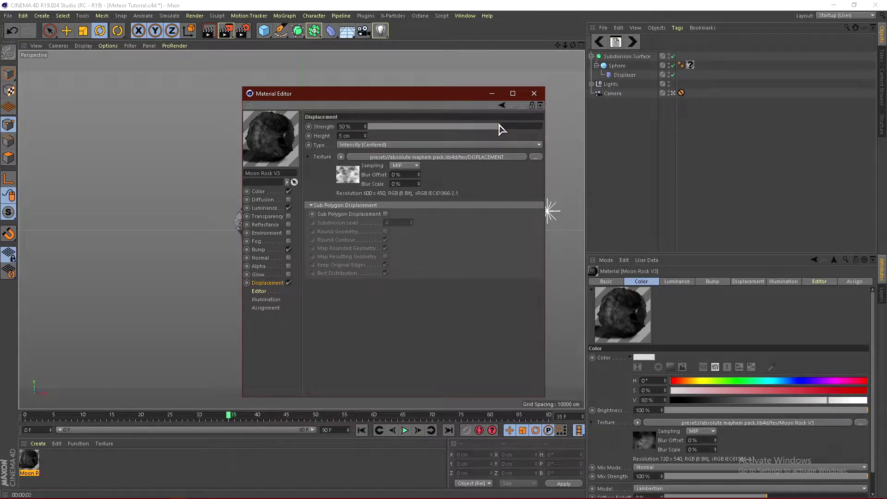
pyautogui.click(270, 258)
pyautogui.click(267, 208)
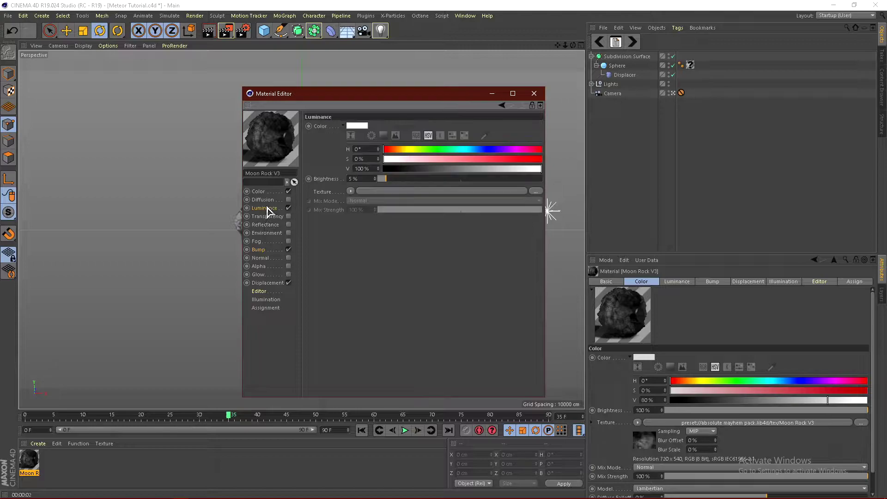
pyautogui.click(258, 191)
# - Assign Moon Rock V3 to the Sphere with Cubic projection, render the view, and reopen the material
pyautogui.click(534, 93)
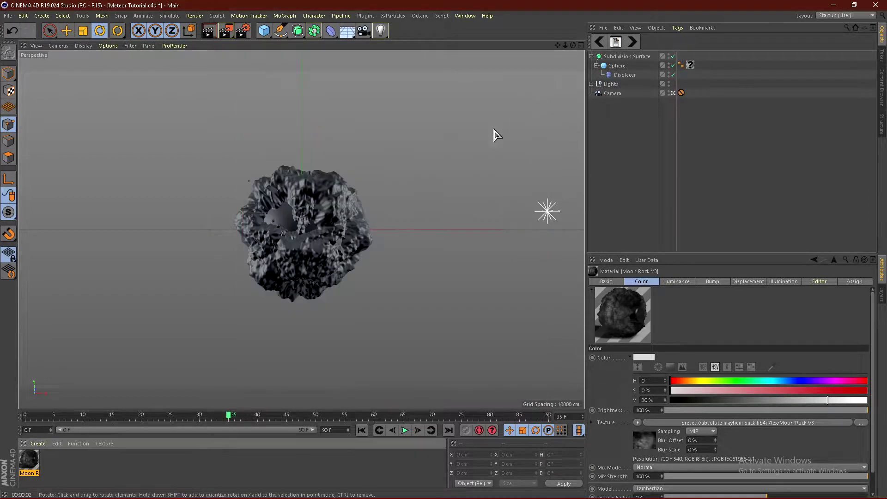
pyautogui.moveTo(33, 459); pyautogui.dragTo(599, 163)
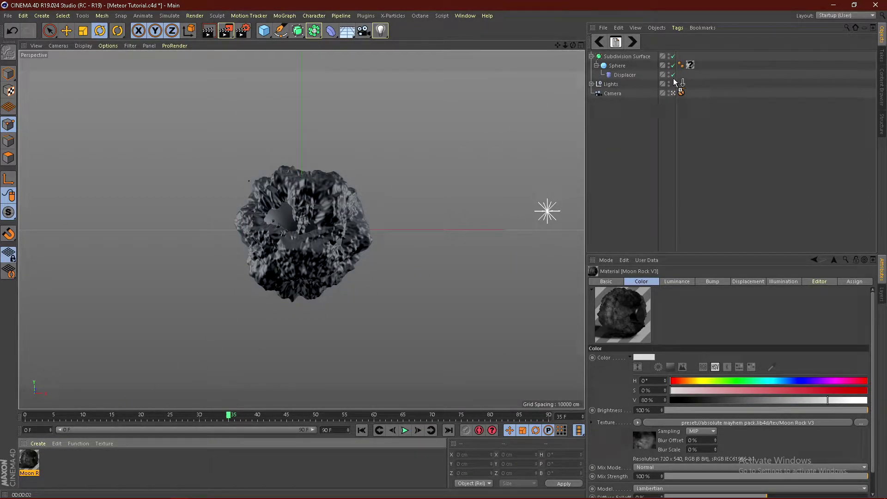
pyautogui.moveTo(675, 83); pyautogui.dragTo(691, 66)
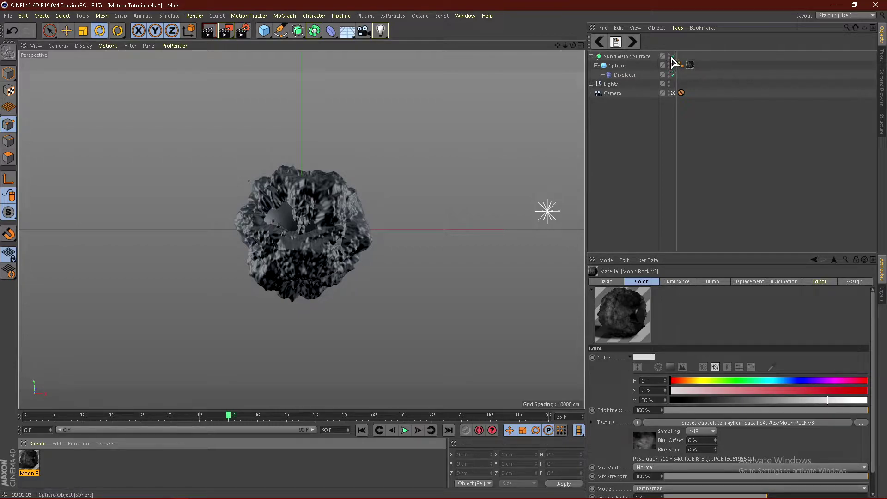
pyautogui.click(617, 65)
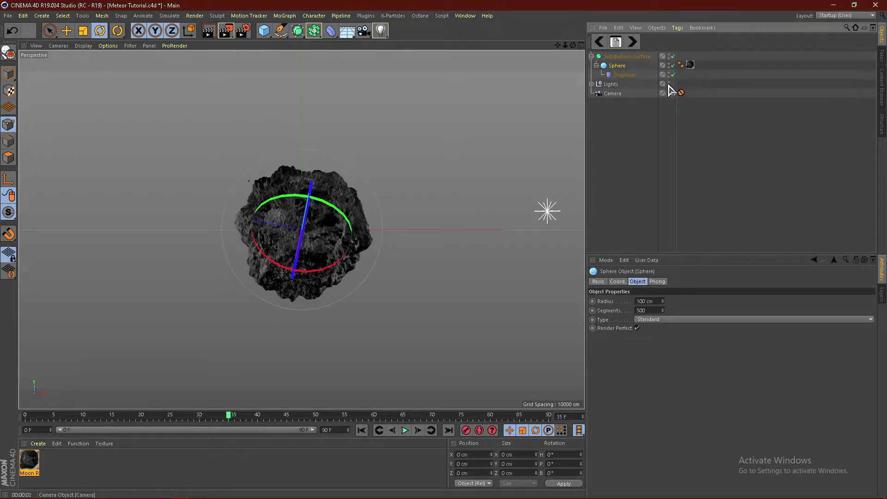
pyautogui.click(690, 64)
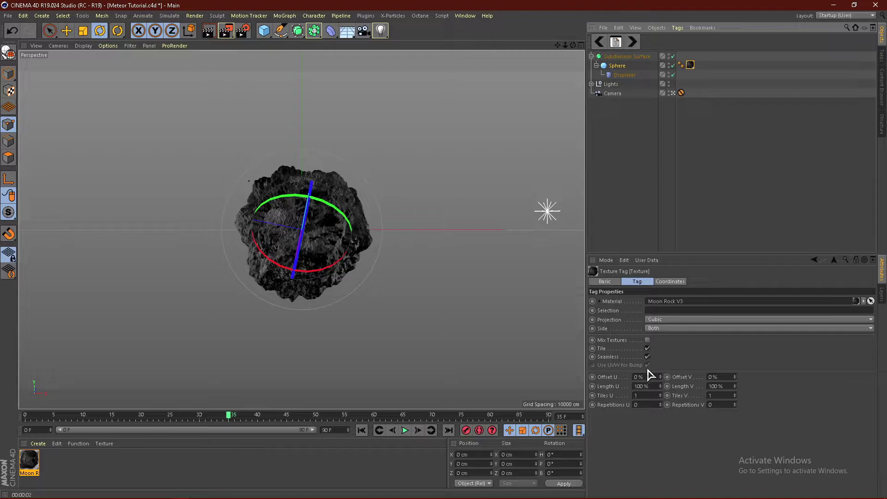
pyautogui.click(208, 31)
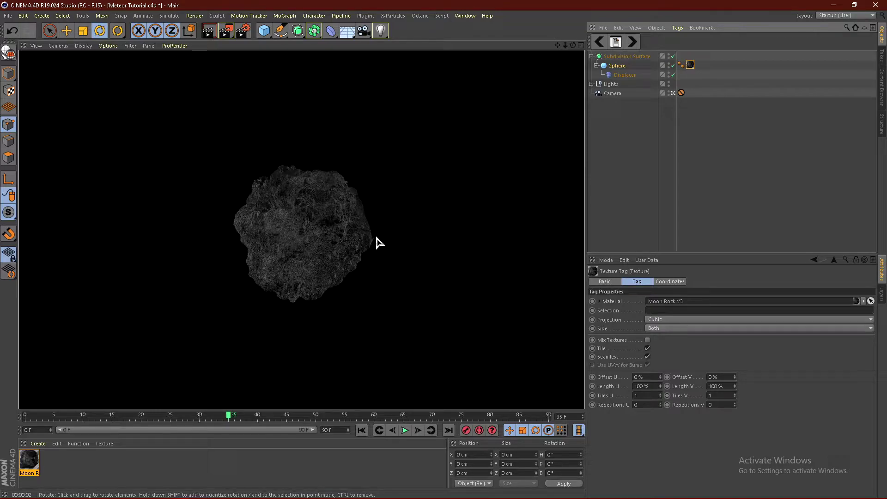
pyautogui.doubleClick(29, 459)
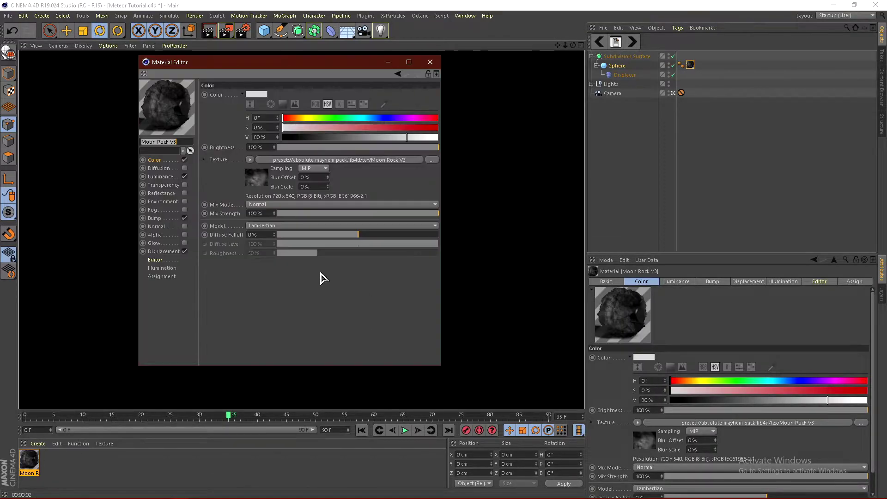
# - Lower the Moon Rock V3 material's bump strength from 100% to 60%
pyautogui.click(154, 219)
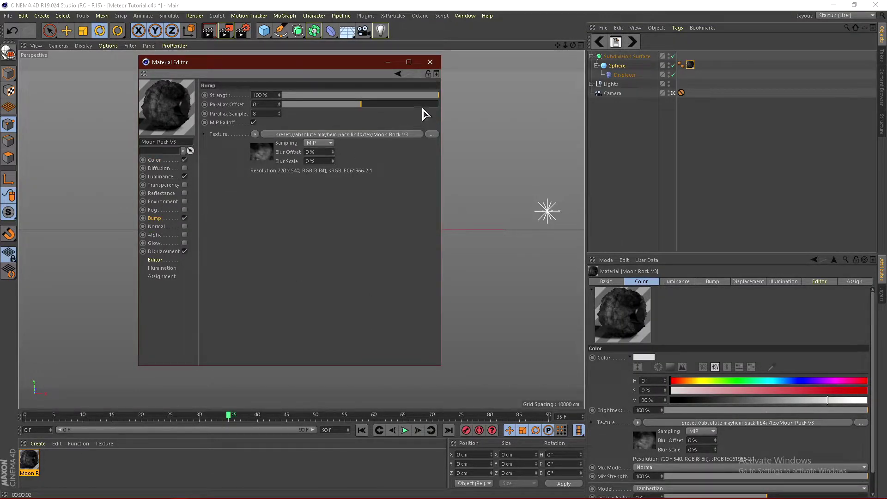
pyautogui.moveTo(424, 95); pyautogui.dragTo(408, 101)
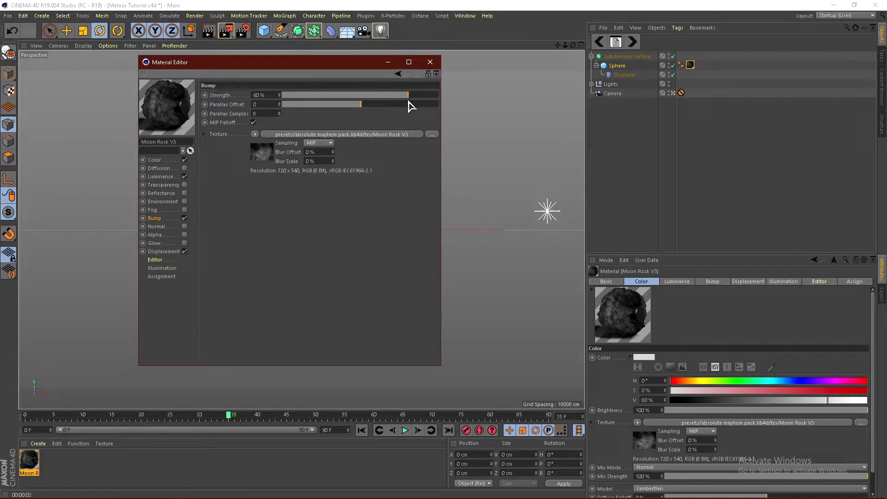
pyautogui.click(430, 62)
# - Collapse the Subdivision Surface hierarchy and test-render the meteor
pyautogui.click(679, 57)
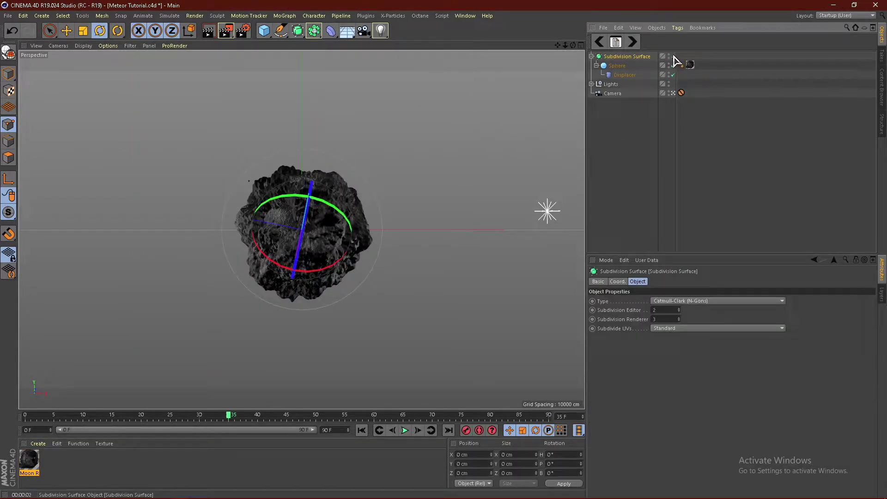
pyautogui.click(592, 56)
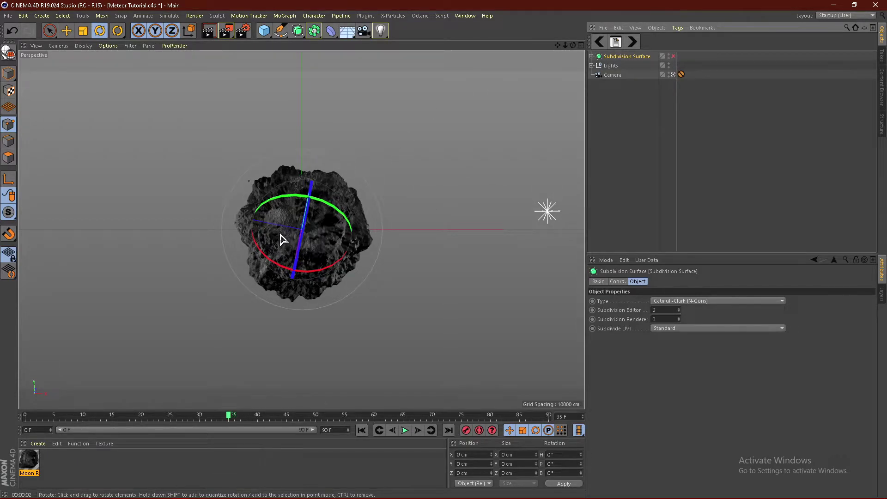
pyautogui.moveTo(280, 239); pyautogui.dragTo(362, 187)
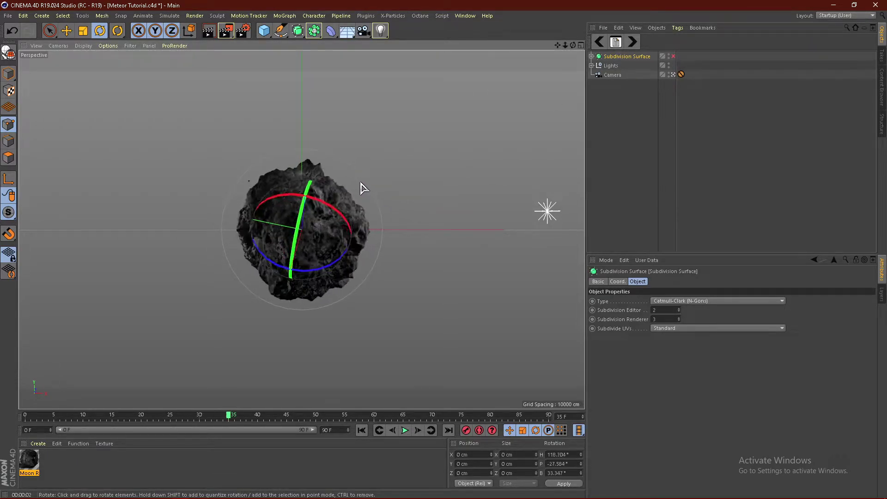
pyautogui.hotkey('ctrl', 'z')
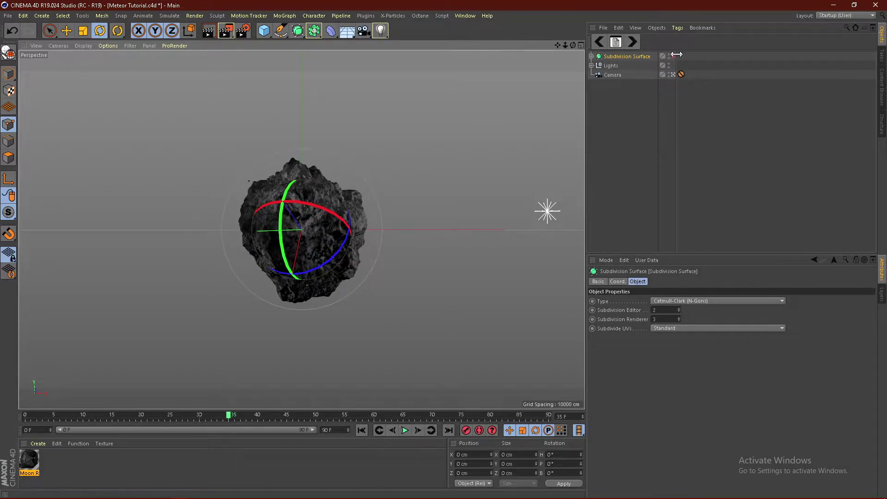
pyautogui.hotkey('ctrl', 'r')
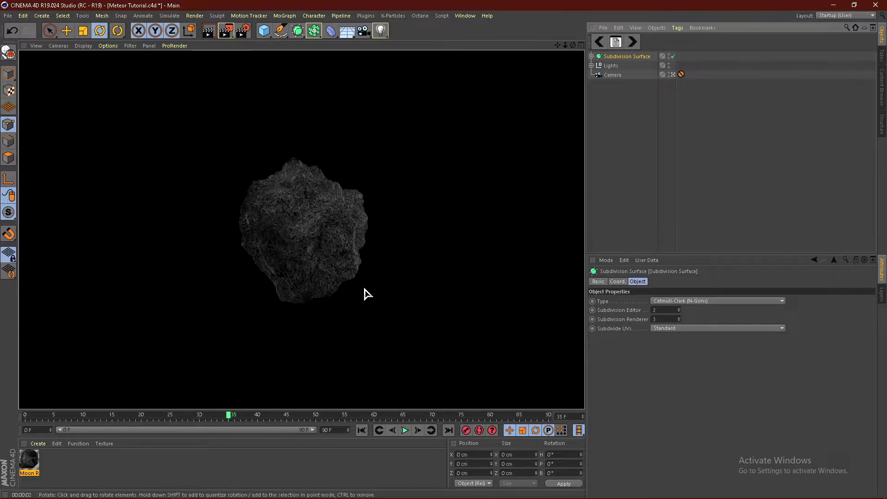
pyautogui.click(684, 142)
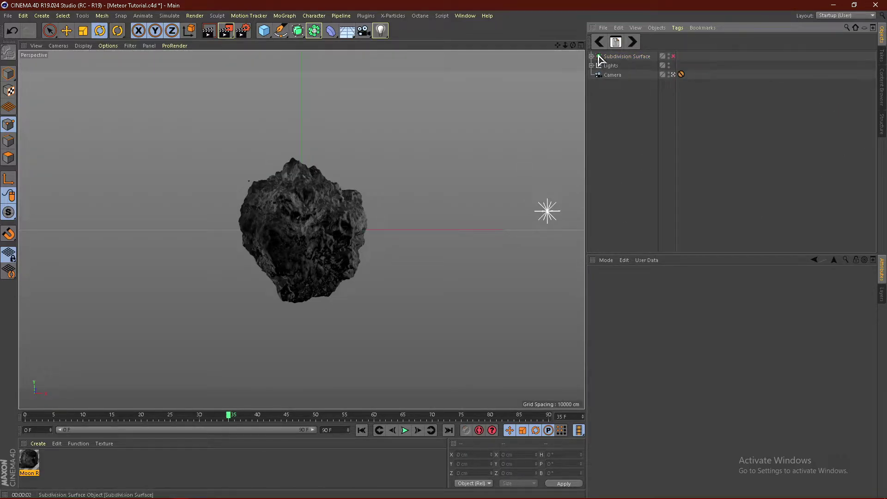
# - Wrap the Subdivision Surface meteor in a new MoGraph Cloner
pyautogui.click(625, 57)
pyautogui.click(285, 16)
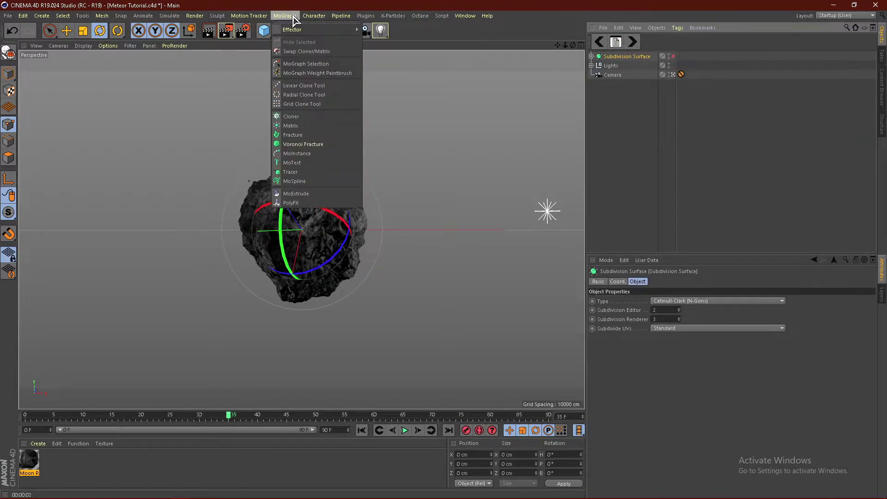
pyautogui.keyDown('alt'); pyautogui.click(303, 119); pyautogui.keyUp('alt')
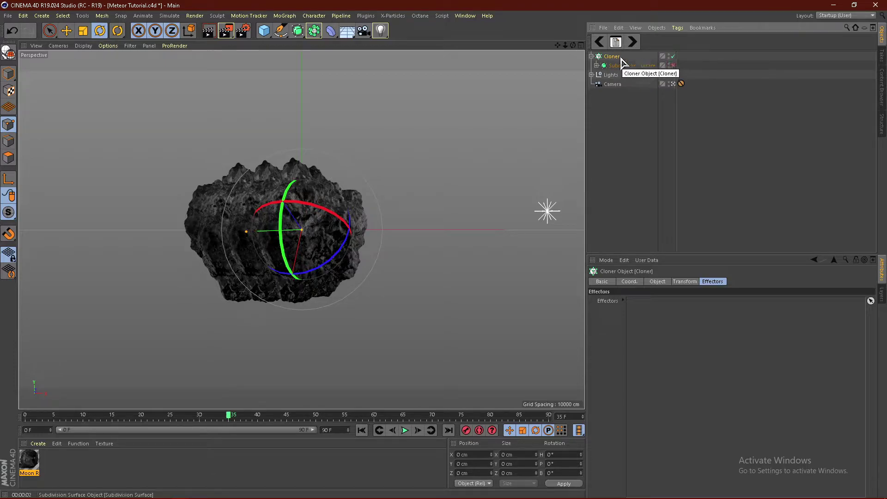
# - Set the Cloner to Grid Array mode with a count of 2 on each axis
pyautogui.click(658, 282)
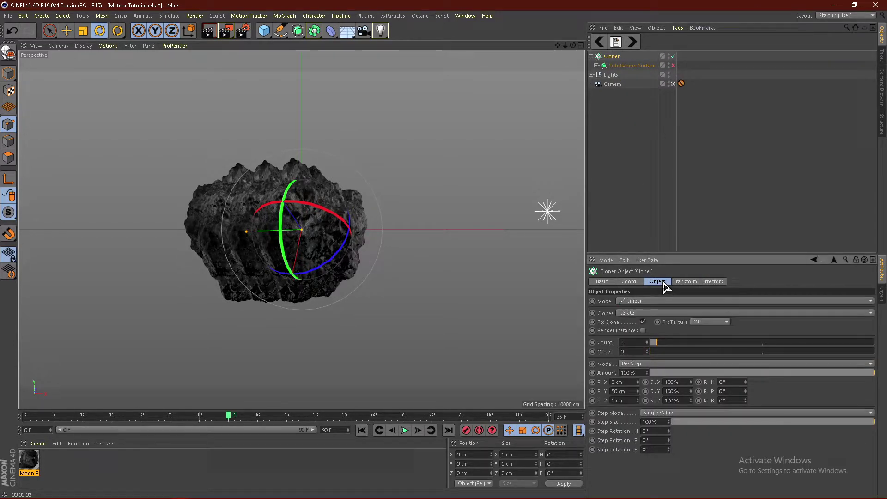
pyautogui.click(643, 303)
pyautogui.click(635, 341)
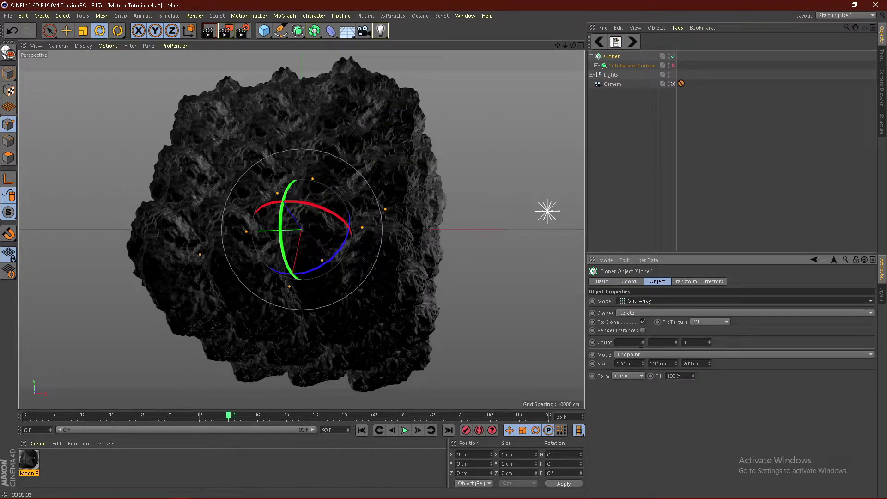
pyautogui.click(637, 342)
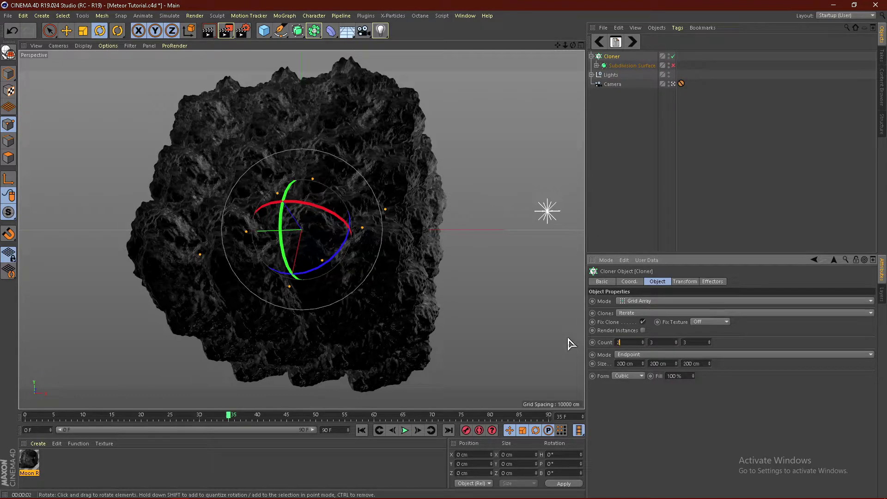
pyautogui.write('2')
pyautogui.press('Return')
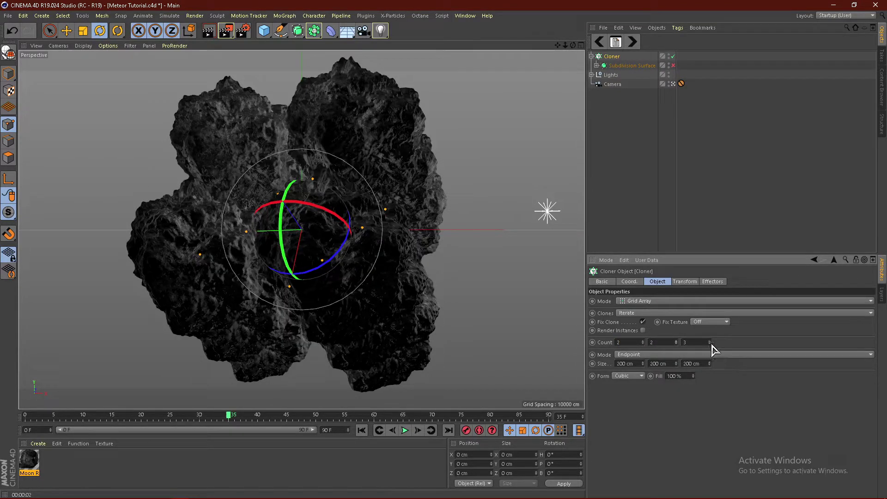
pyautogui.click(665, 213)
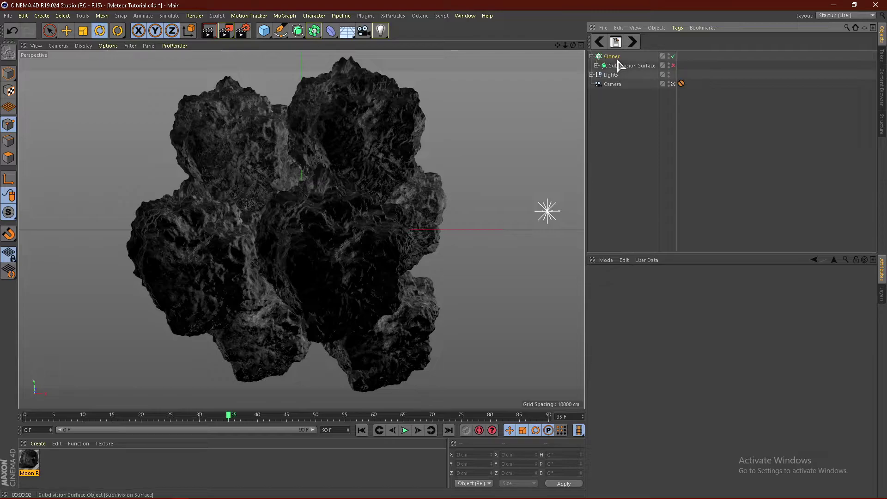
pyautogui.click(617, 56)
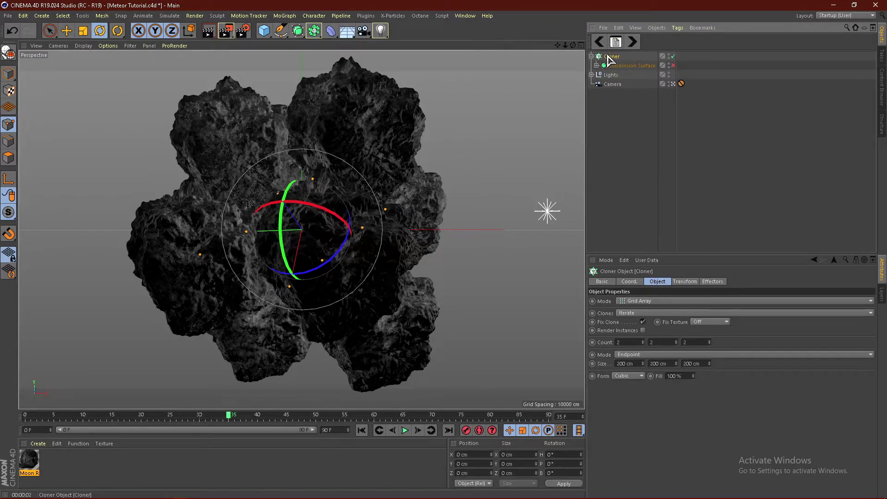
# - Add a Random effector with position offsets of 350, -70 and 400 cm
pyautogui.click(286, 16)
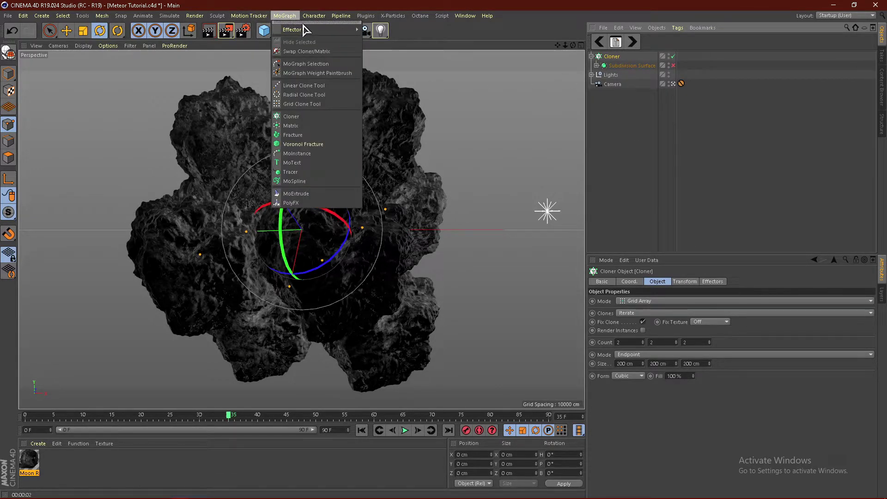
pyautogui.moveTo(298, 34)
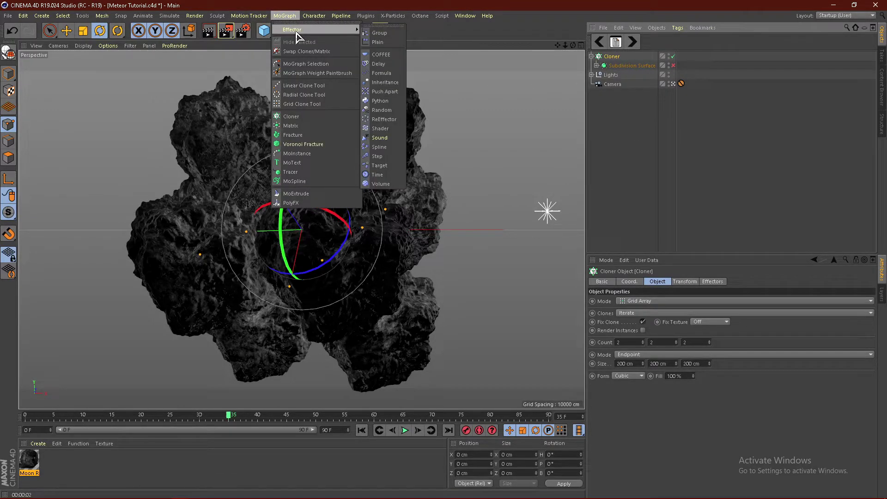
pyautogui.click(391, 111)
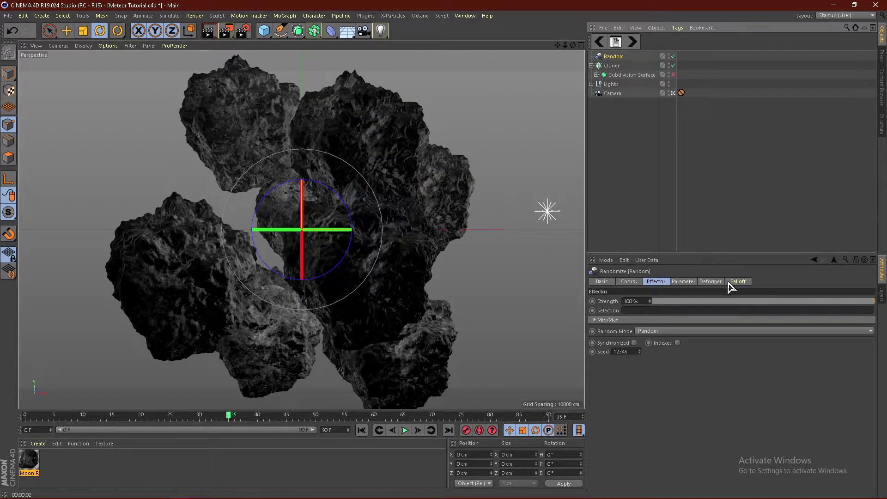
pyautogui.click(683, 281)
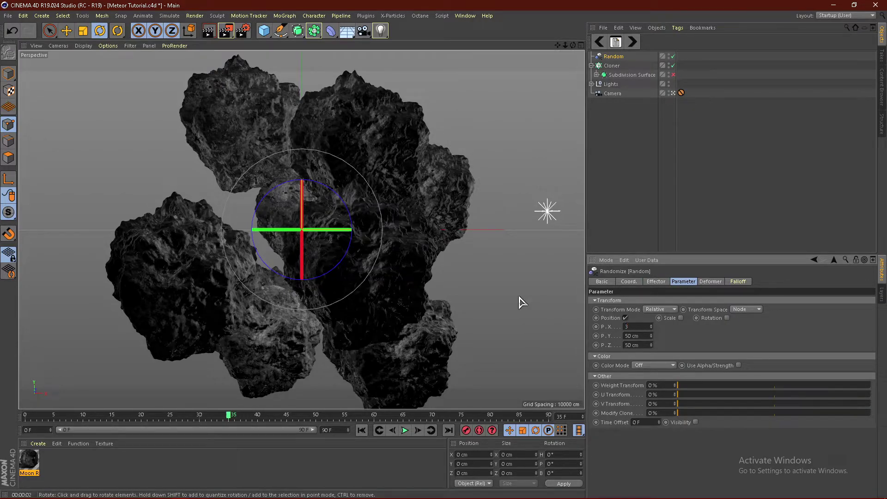
pyautogui.press('Tab')
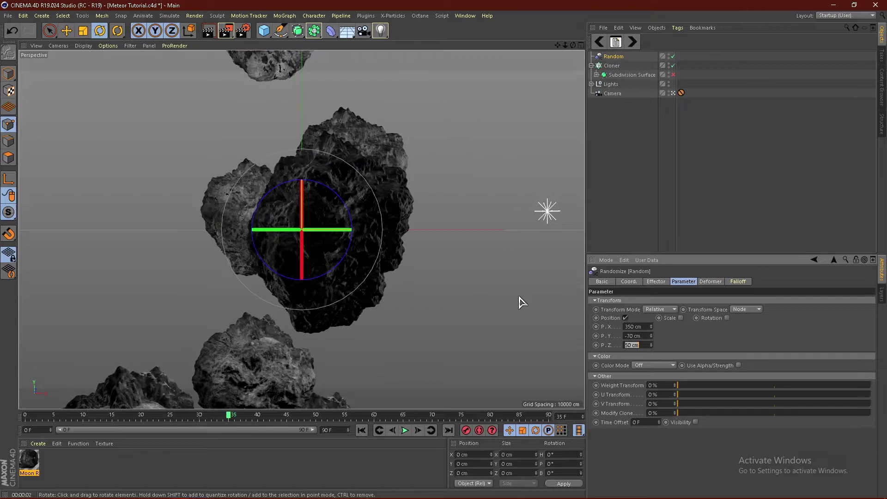
pyautogui.press('Return')
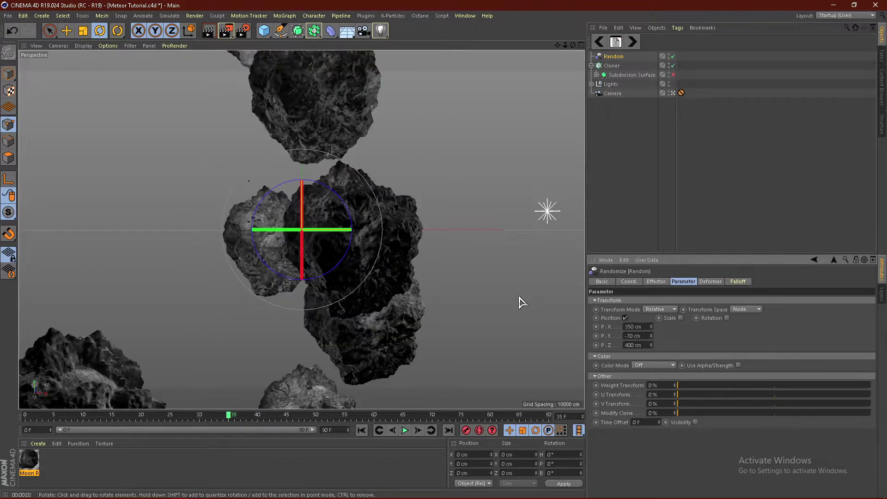
# - Enable random rotation at 39°, -17° and 46°, then deselect the effector
pyautogui.click(727, 318)
pyautogui.moveTo(752, 324); pyautogui.dragTo(798, 363)
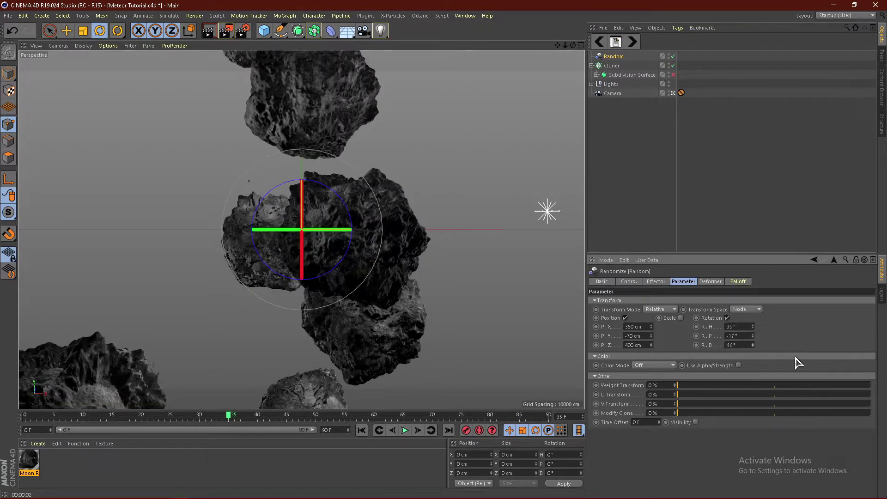
pyautogui.click(679, 178)
pyautogui.click(673, 93)
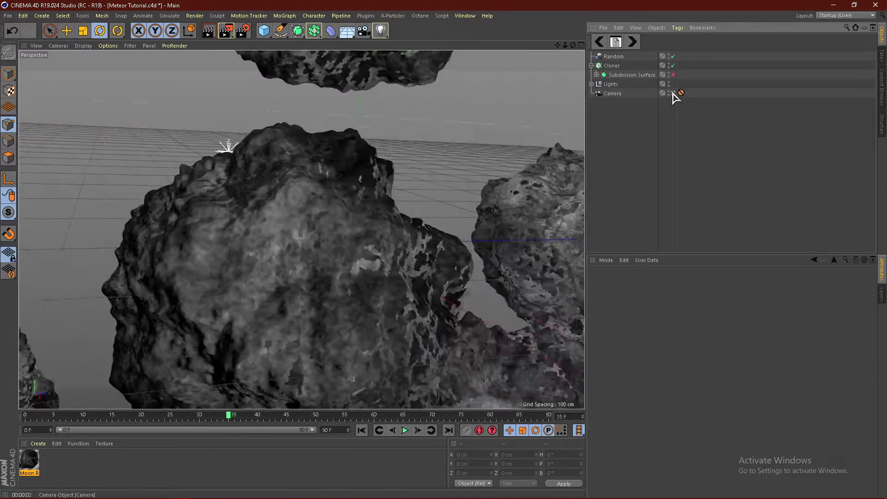
pyautogui.keyDown('alt'); pyautogui.moveTo(383, 166); pyautogui.dragTo(420, 226); pyautogui.keyUp('alt')
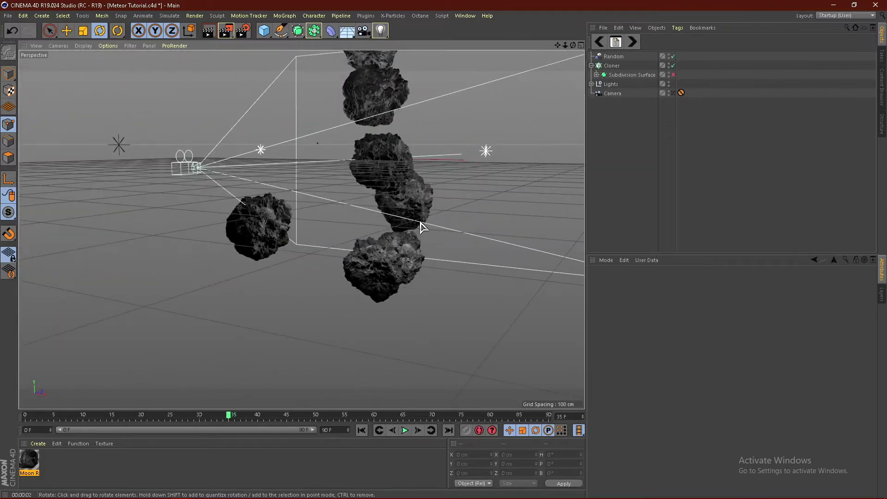
pyautogui.click(673, 93)
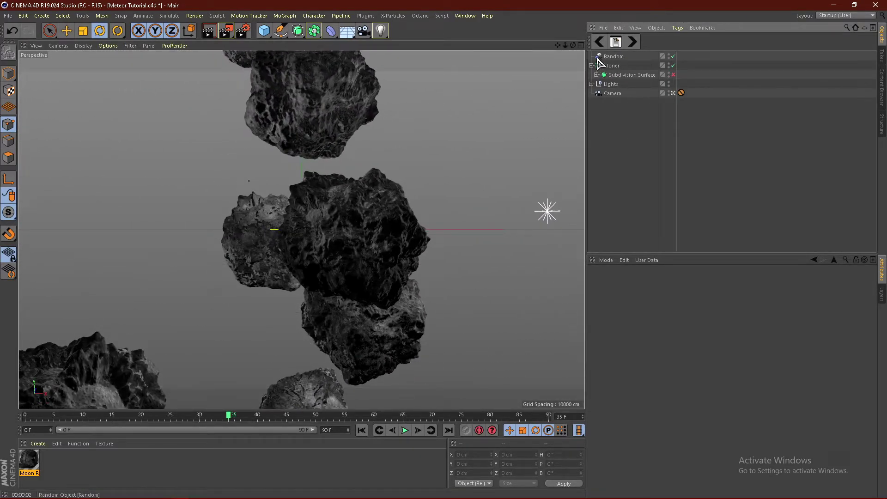
pyautogui.click(612, 66)
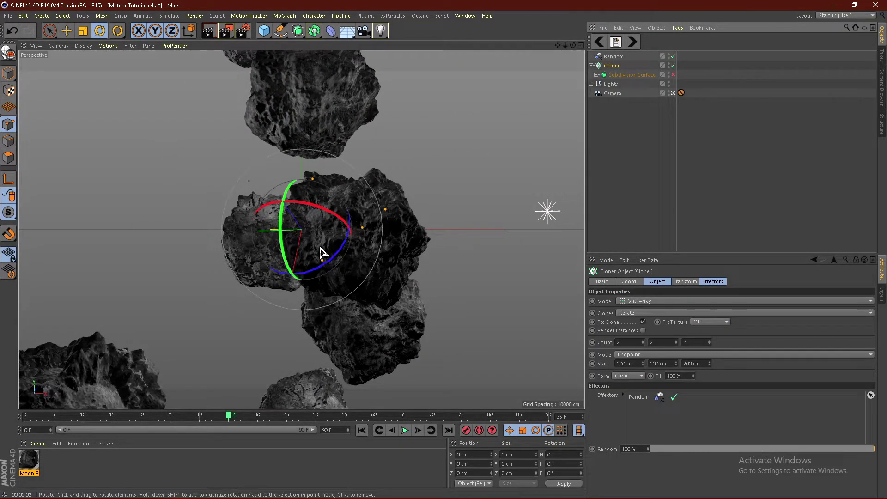
pyautogui.moveTo(322, 252); pyautogui.dragTo(336, 175)
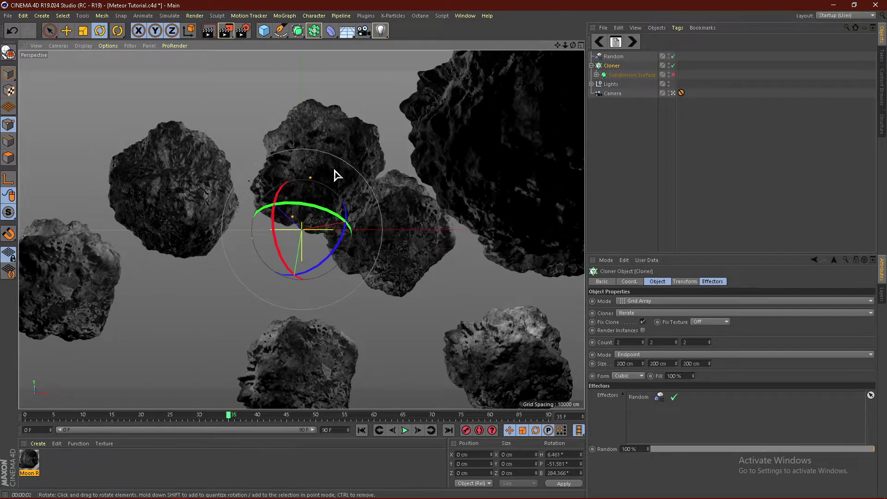
pyautogui.hotkey('ctrl', 'z')
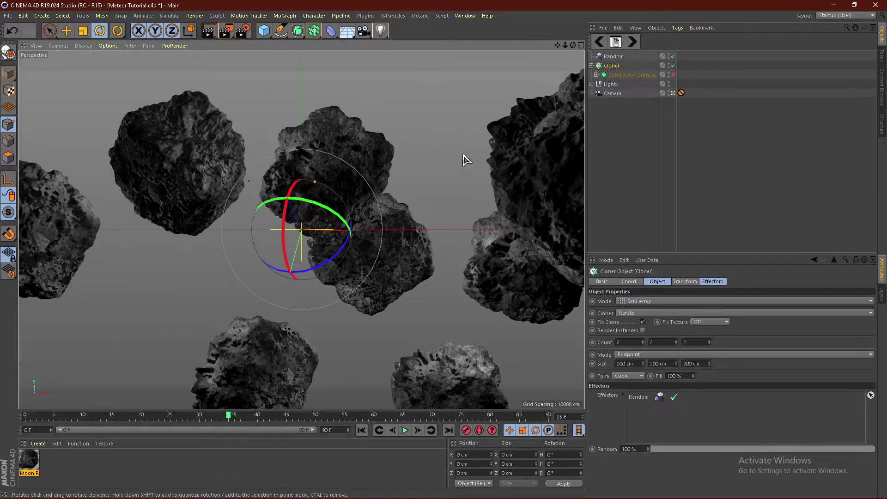
# - Drag the Subdivision Surface rock out of the Cloner in the Object Manager
pyautogui.click(596, 75)
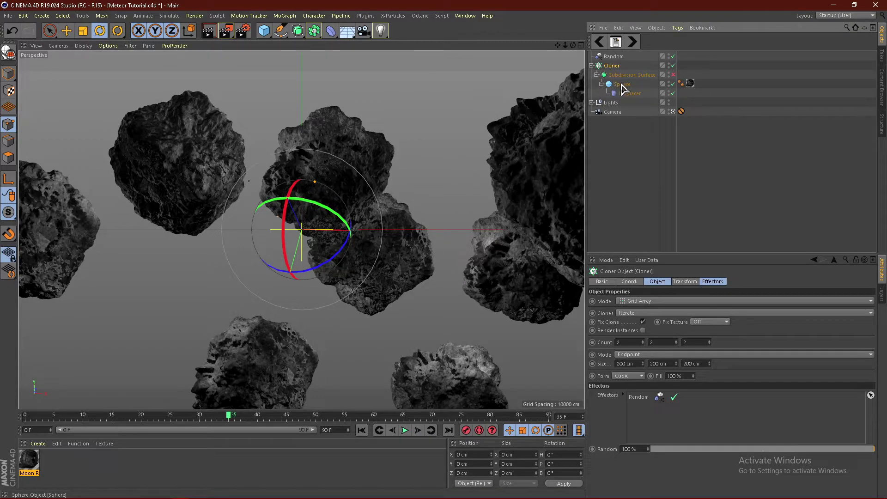
pyautogui.click(623, 84)
pyautogui.click(83, 31)
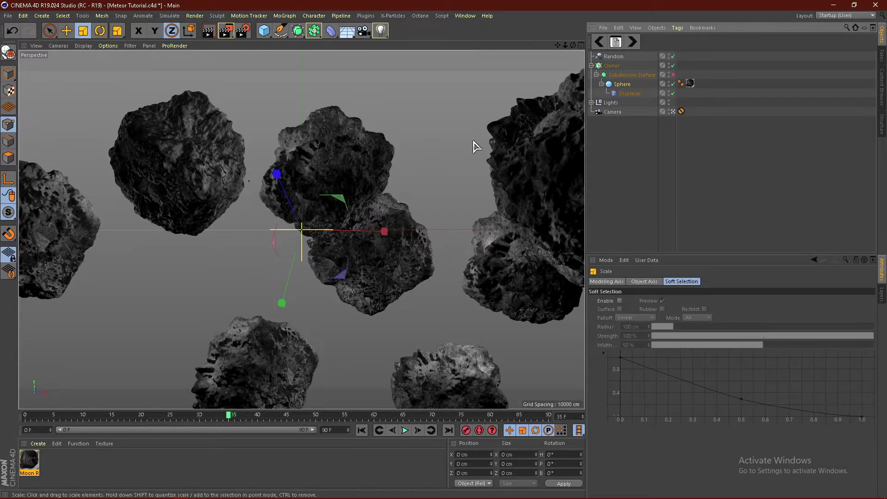
pyautogui.moveTo(477, 147); pyautogui.dragTo(508, 134)
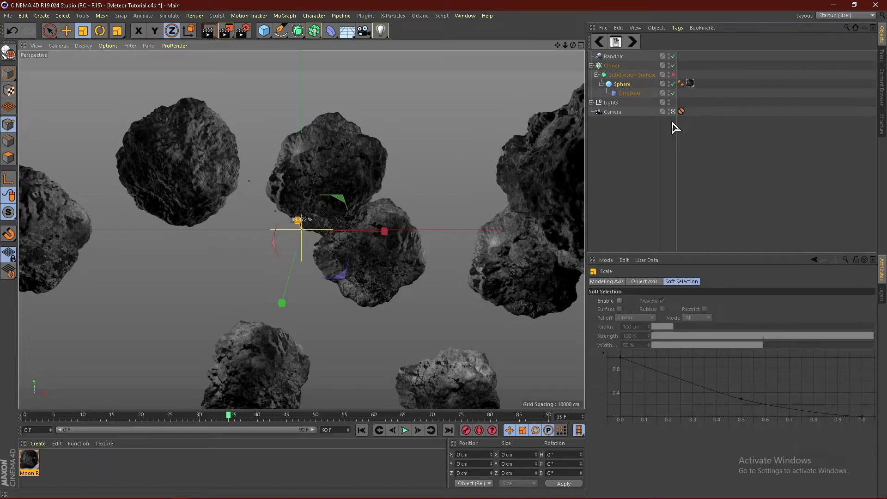
pyautogui.hotkey('ctrl', 'z')
pyautogui.click(629, 74)
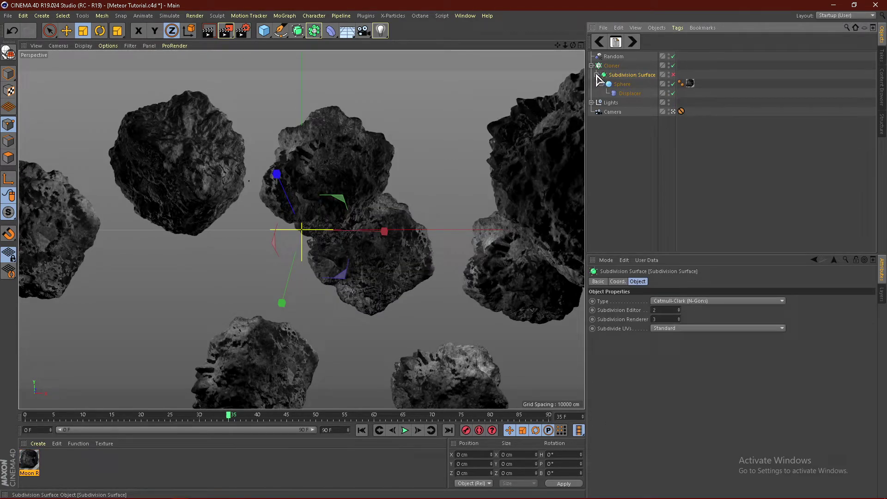
pyautogui.click(596, 74)
pyautogui.moveTo(619, 65); pyautogui.dragTo(619, 66)
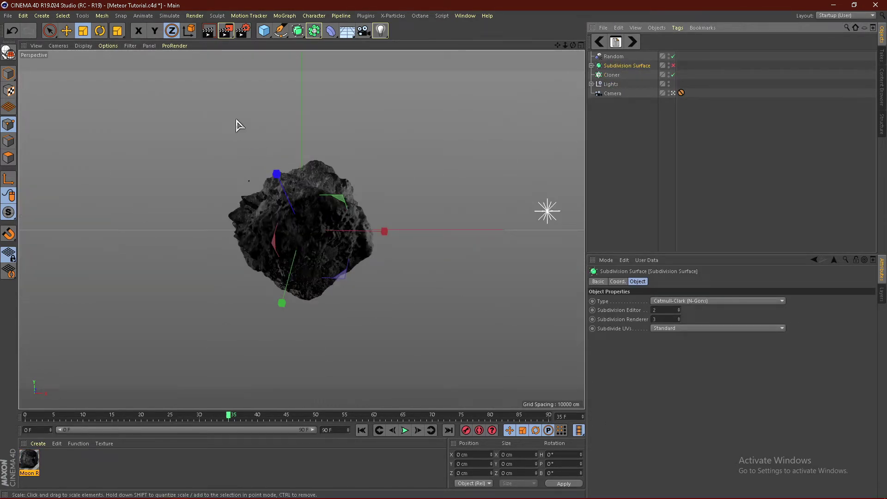
# - Enable the X/Y axis locks and scale the single meteor down to about 42%
pyautogui.click(155, 30)
pyautogui.click(138, 31)
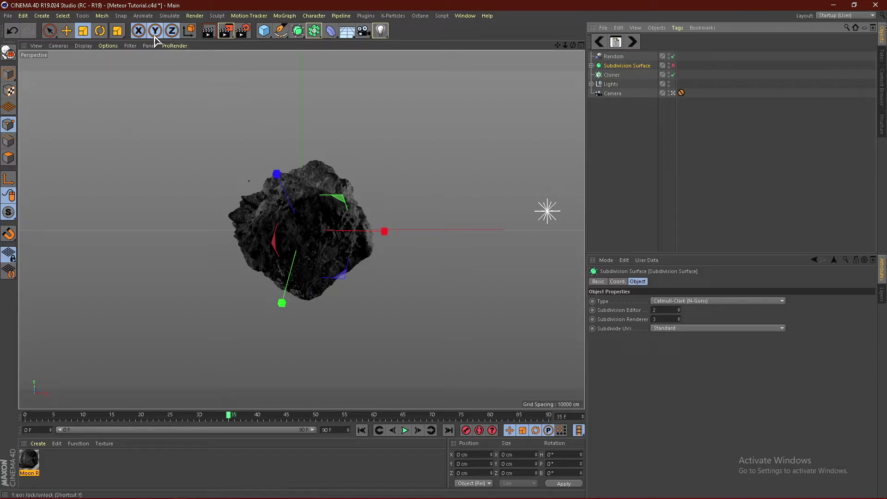
pyautogui.moveTo(463, 163); pyautogui.dragTo(377, 213)
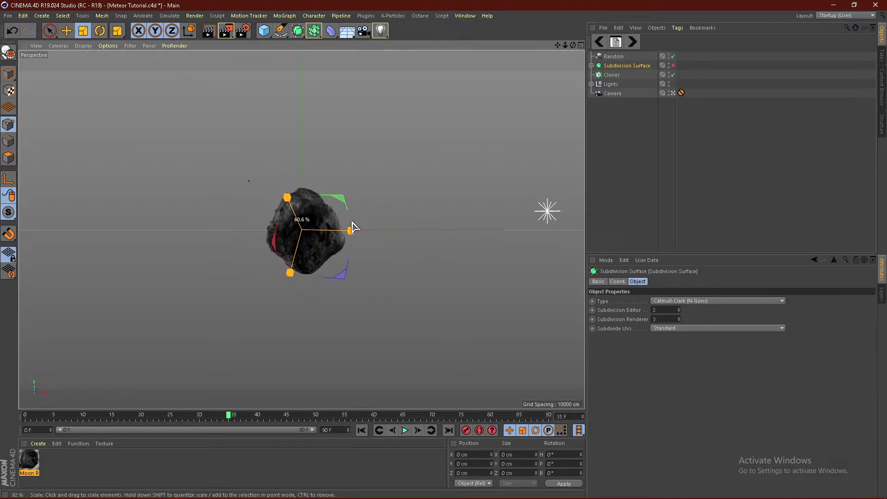
pyautogui.moveTo(352, 227); pyautogui.dragTo(322, 247)
pyautogui.click(591, 66)
# - Set the Displacer's height to 16.68 cm
pyautogui.click(617, 85)
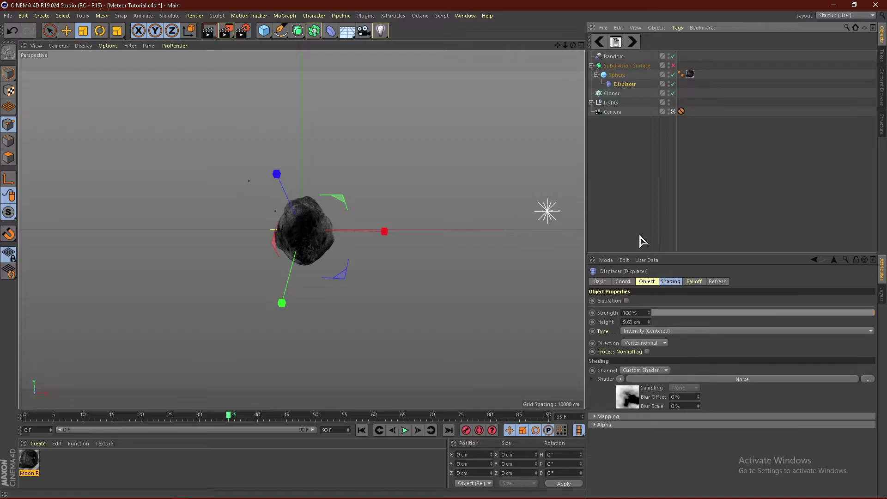
pyautogui.moveTo(649, 322); pyautogui.dragTo(668, 321)
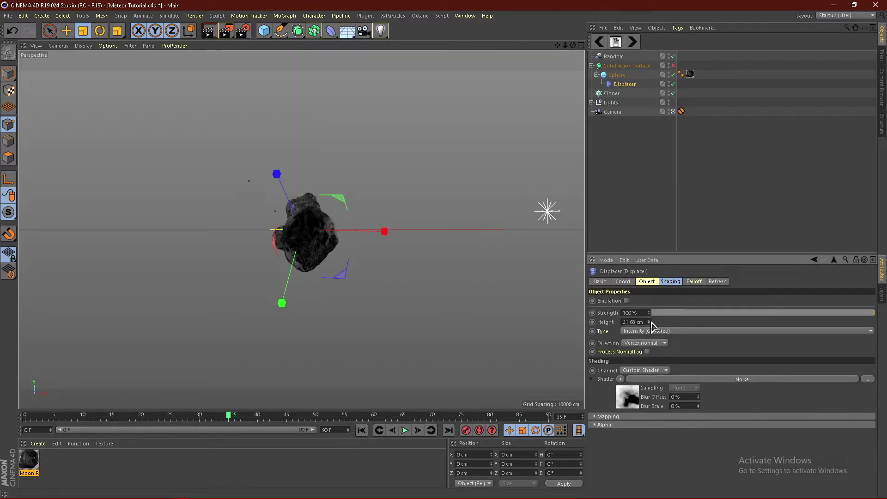
pyautogui.moveTo(649, 322); pyautogui.dragTo(637, 322)
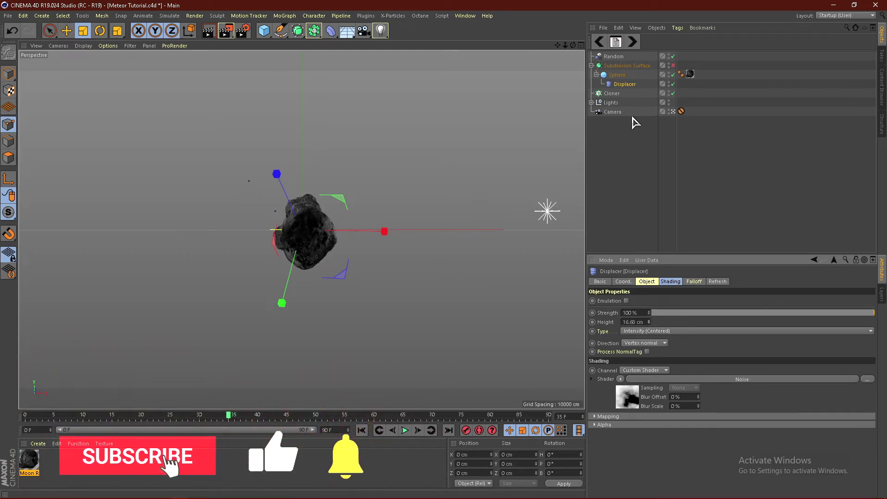
# - Collapse the Subdivision Surface and drop it back under the Cloner
pyautogui.click(673, 65)
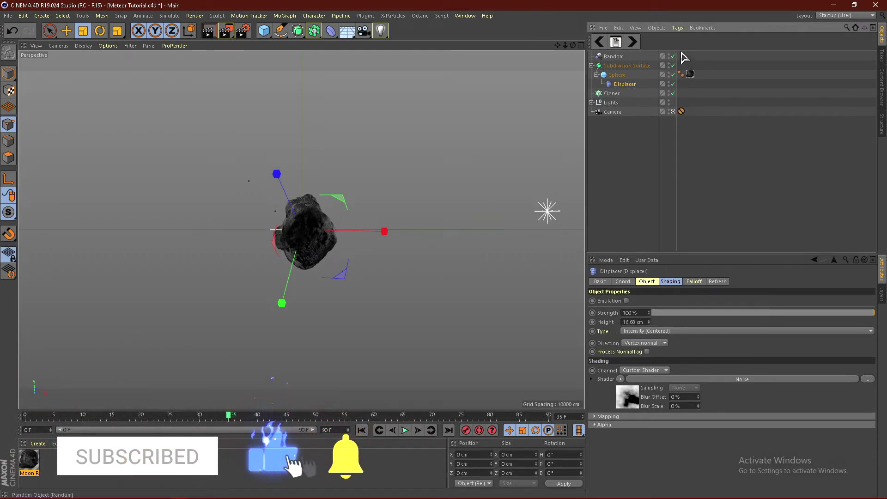
pyautogui.click(627, 65)
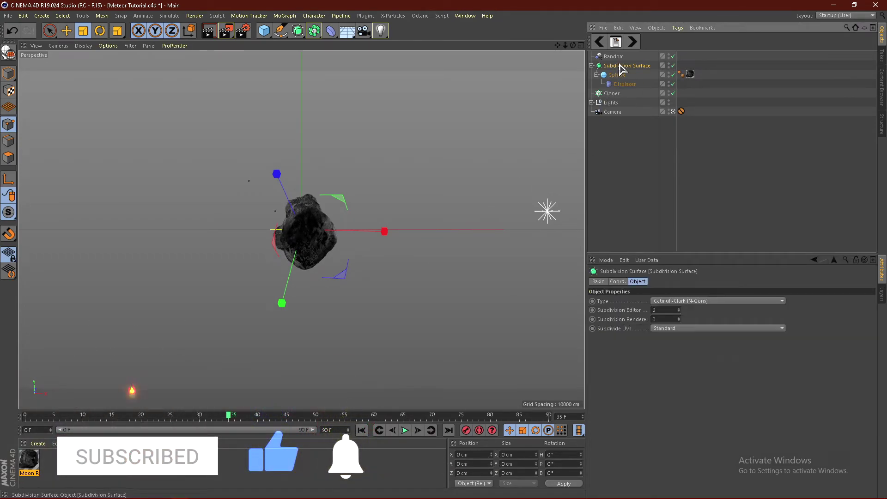
pyautogui.click(674, 66)
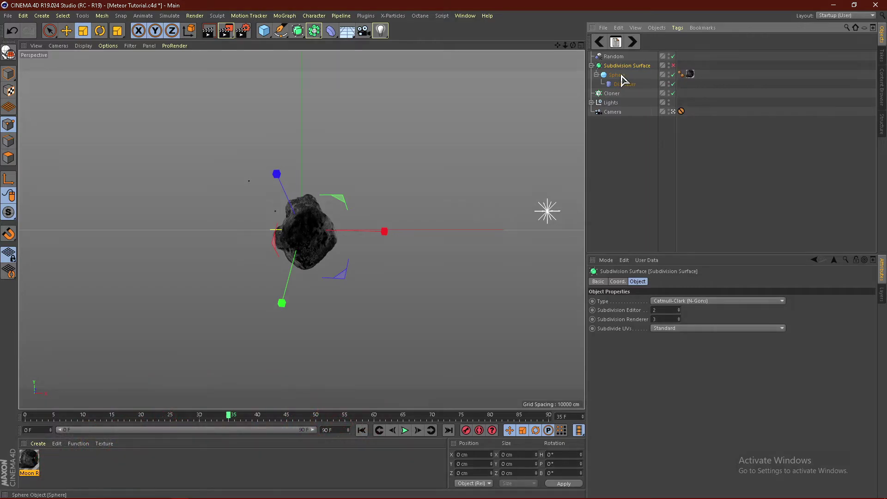
pyautogui.click(591, 65)
pyautogui.moveTo(607, 79); pyautogui.dragTo(608, 75)
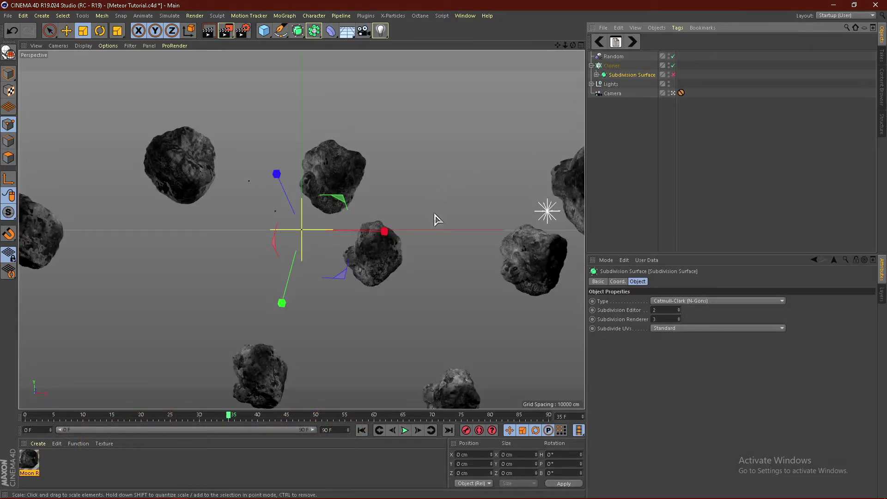
# - Disable the Subdivision Surface and rotate the Cloner to rearrange the meteor clones
pyautogui.click(602, 66)
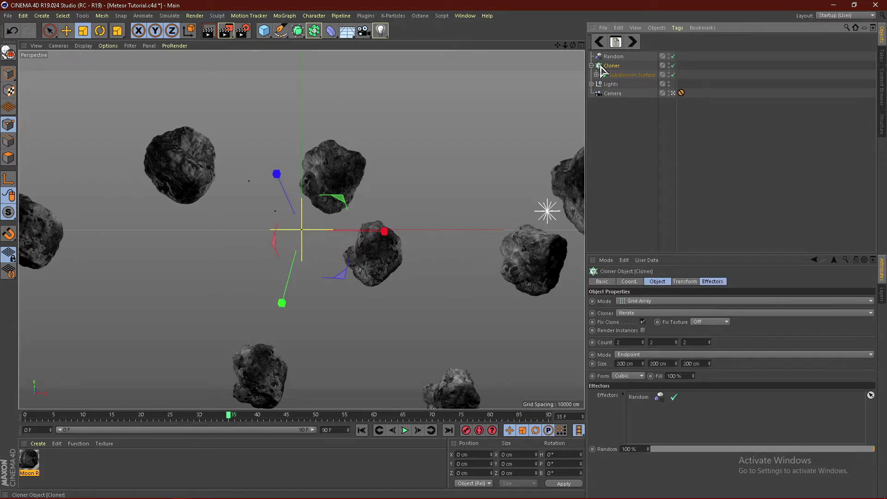
pyautogui.click(673, 75)
pyautogui.click(100, 30)
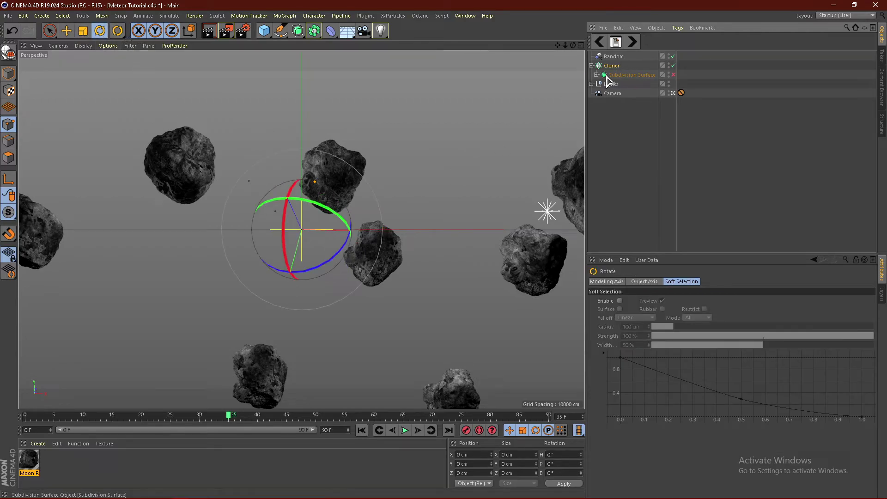
pyautogui.moveTo(370, 240); pyautogui.dragTo(339, 298)
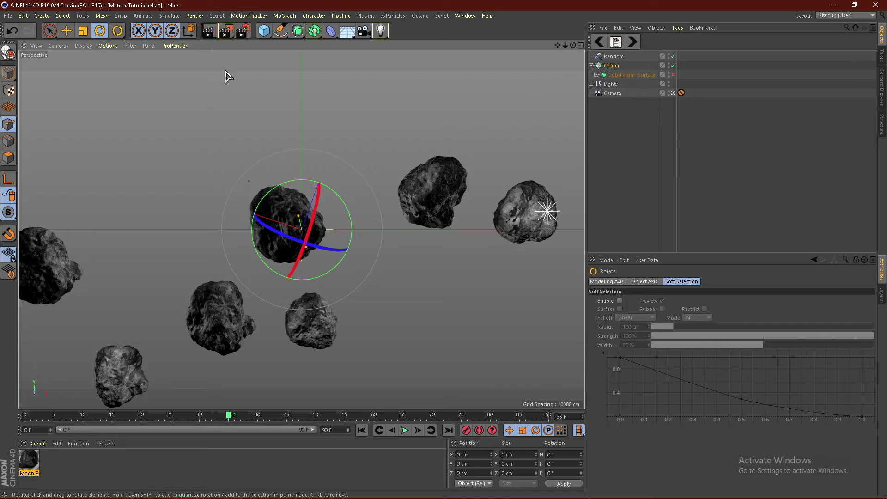
# - Re-enable the Subdivision Surface and render the meteor clones against black
pyautogui.click(673, 75)
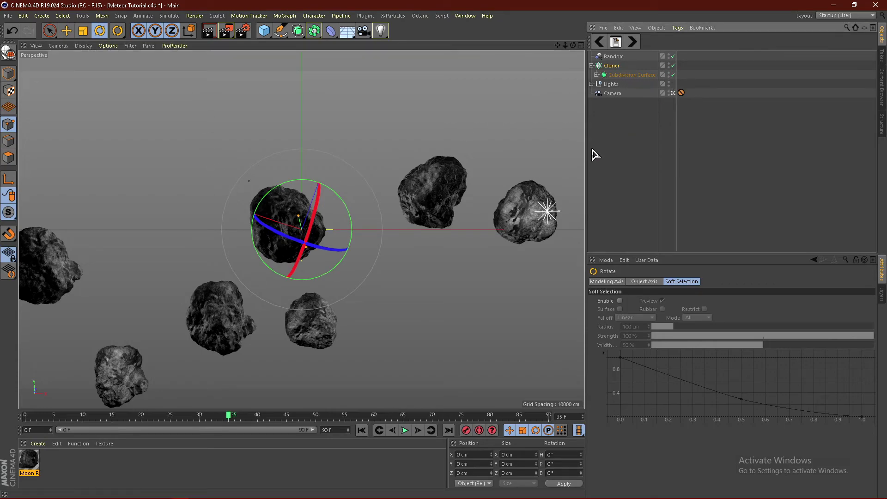
pyautogui.click(209, 30)
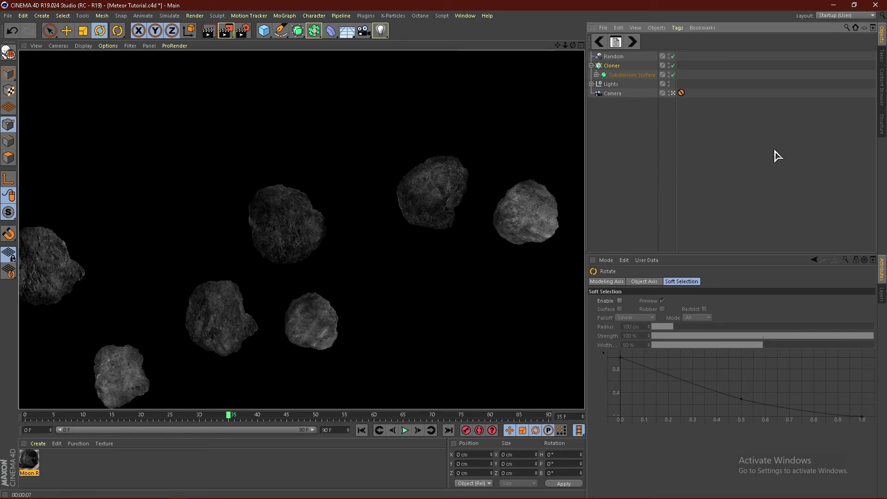